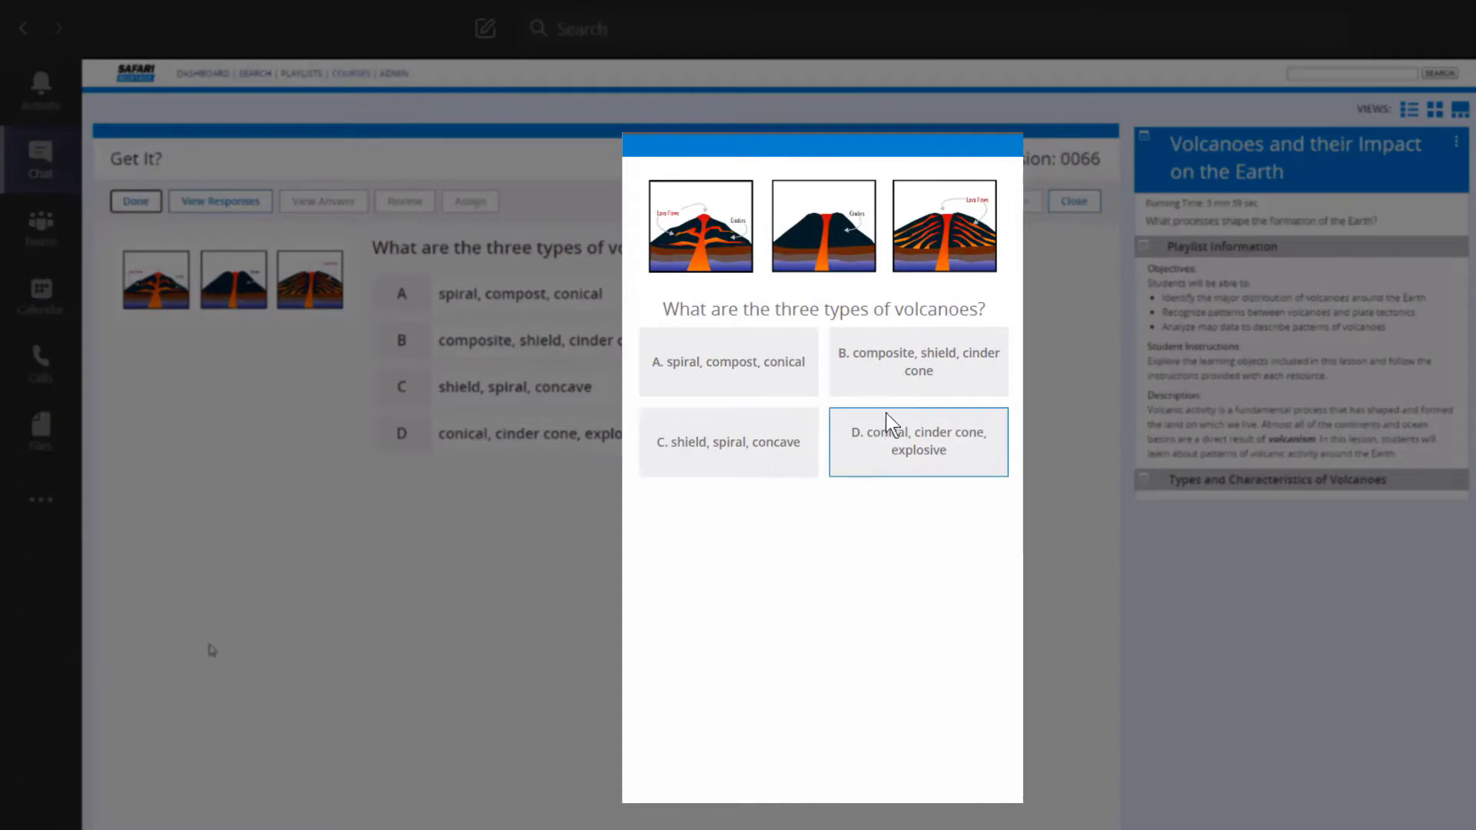
Submit a student answer to the volcano types question and show the class responses together with the correct answer.
click(768, 396)
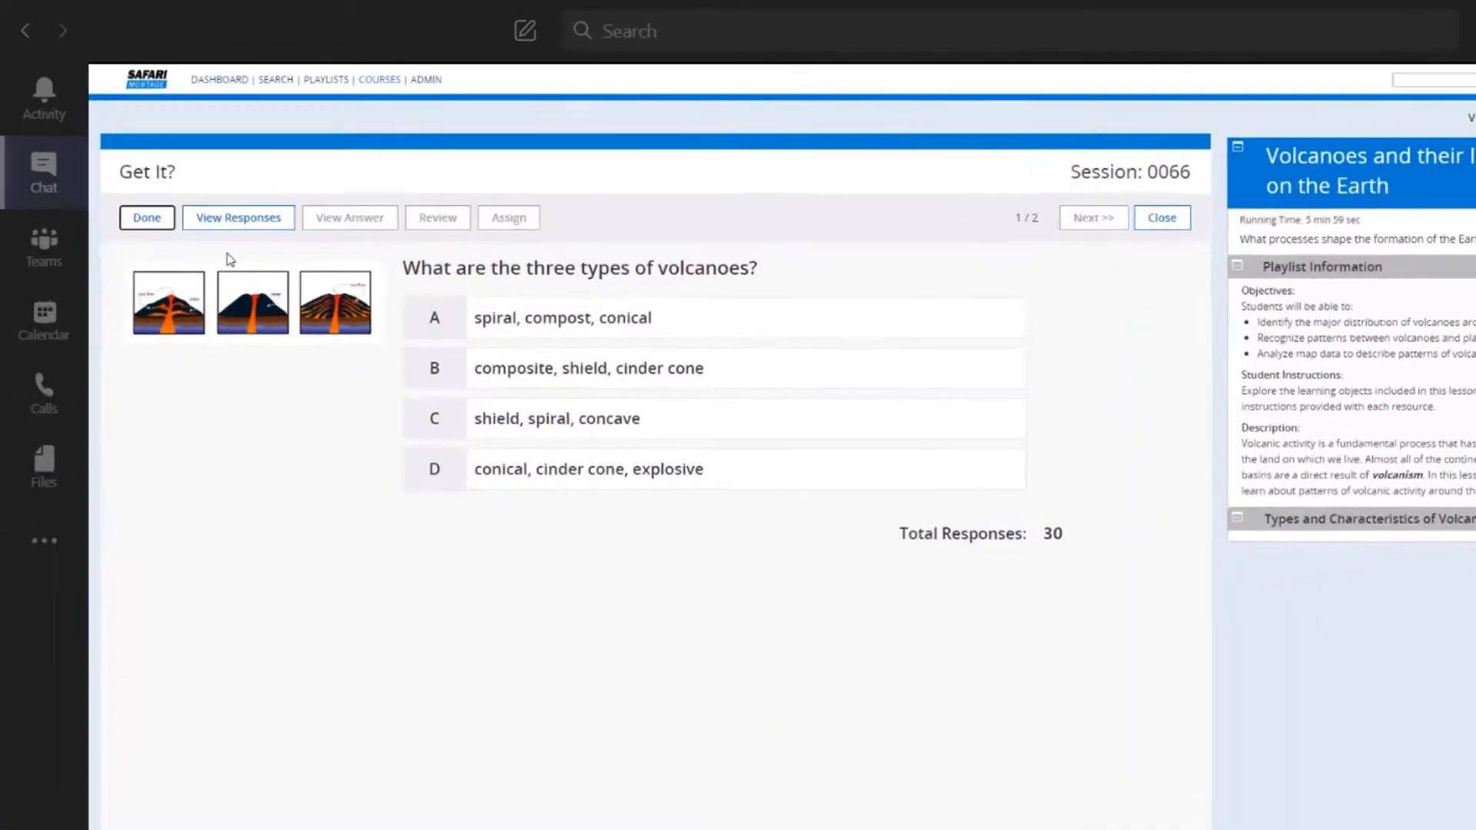
click(222, 204)
click(176, 260)
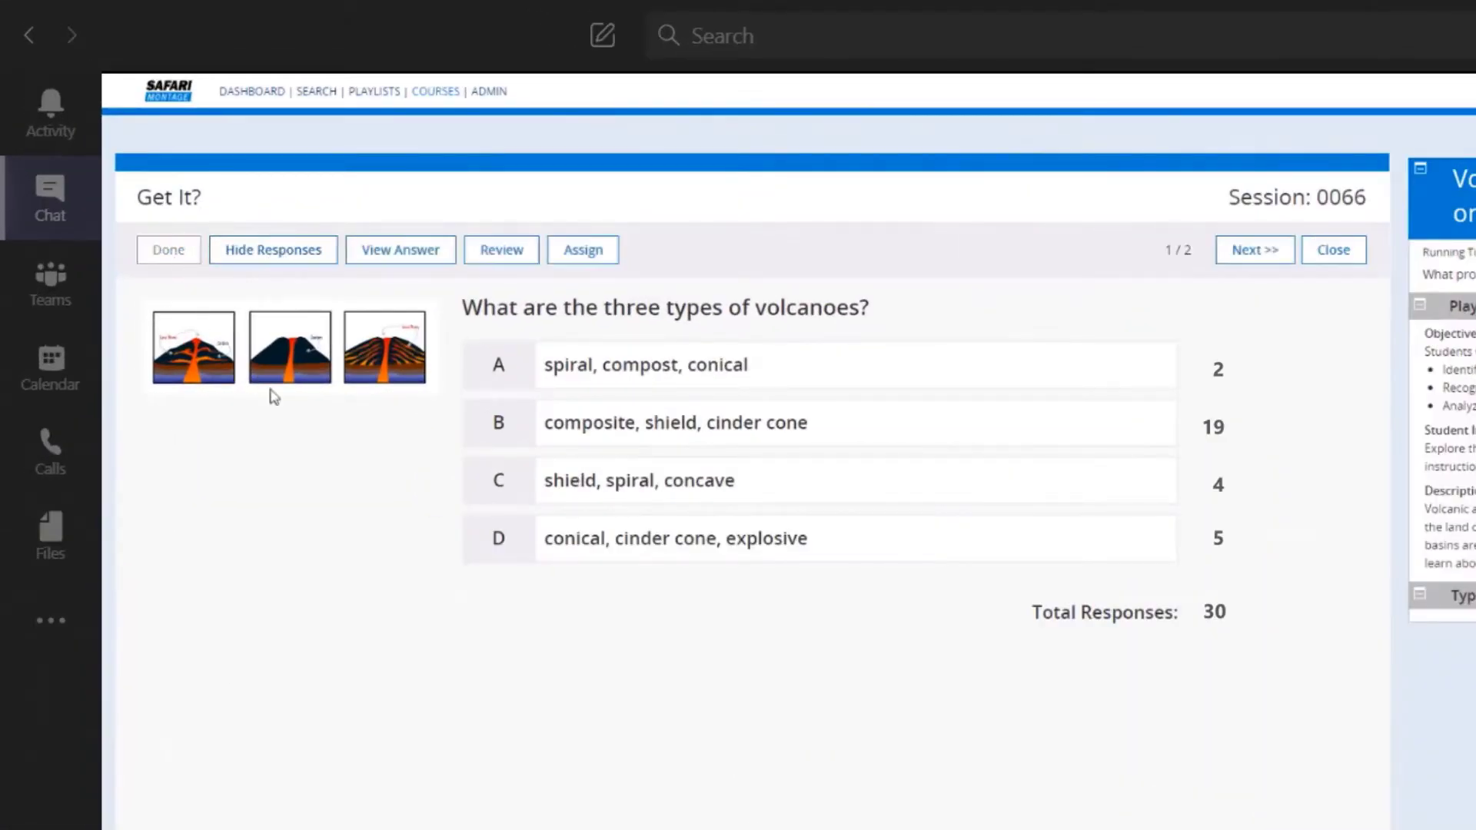
click(433, 263)
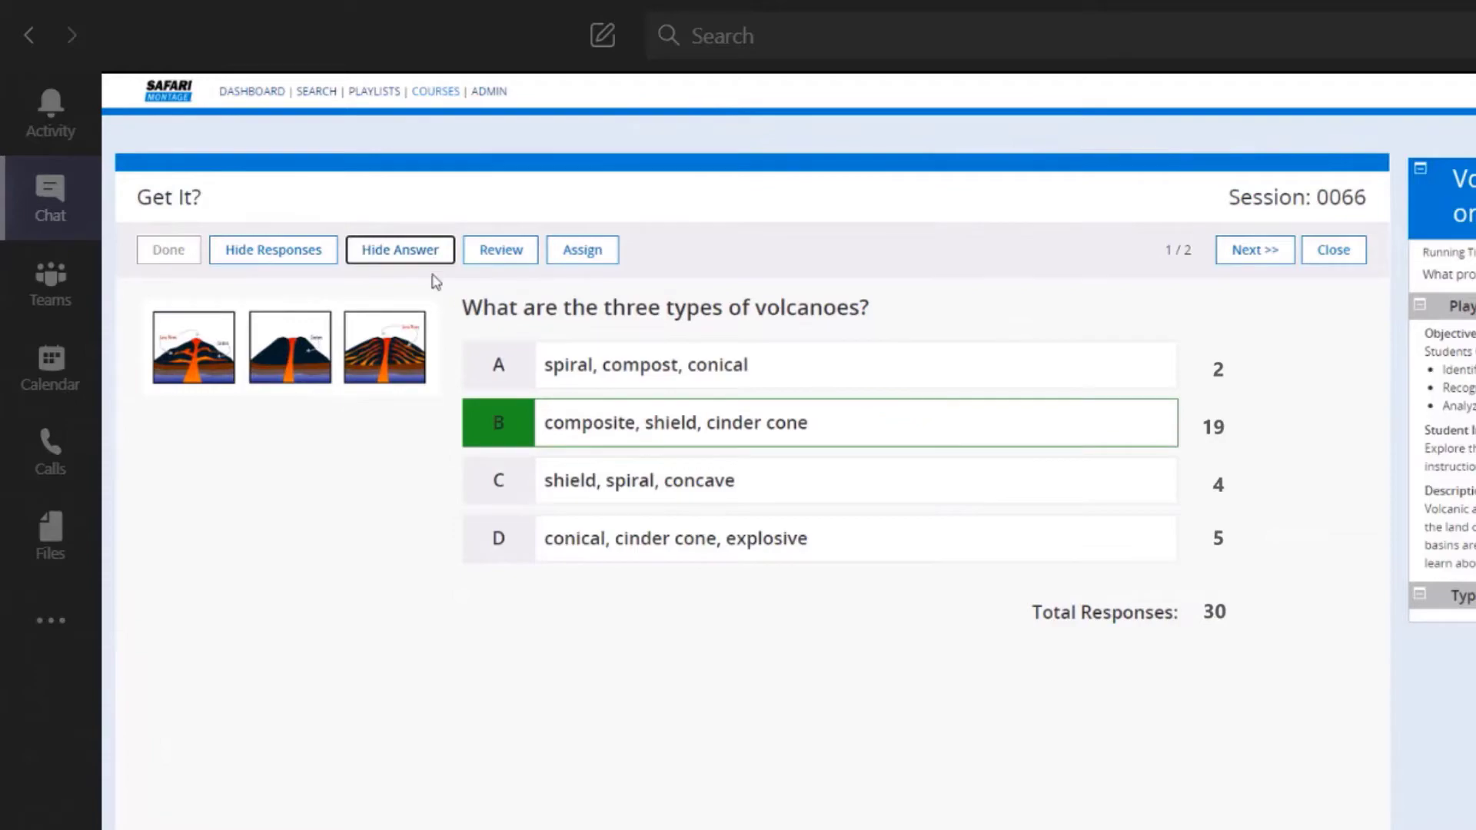
Open the review for the volcano types question and assign the Get it?
click(518, 258)
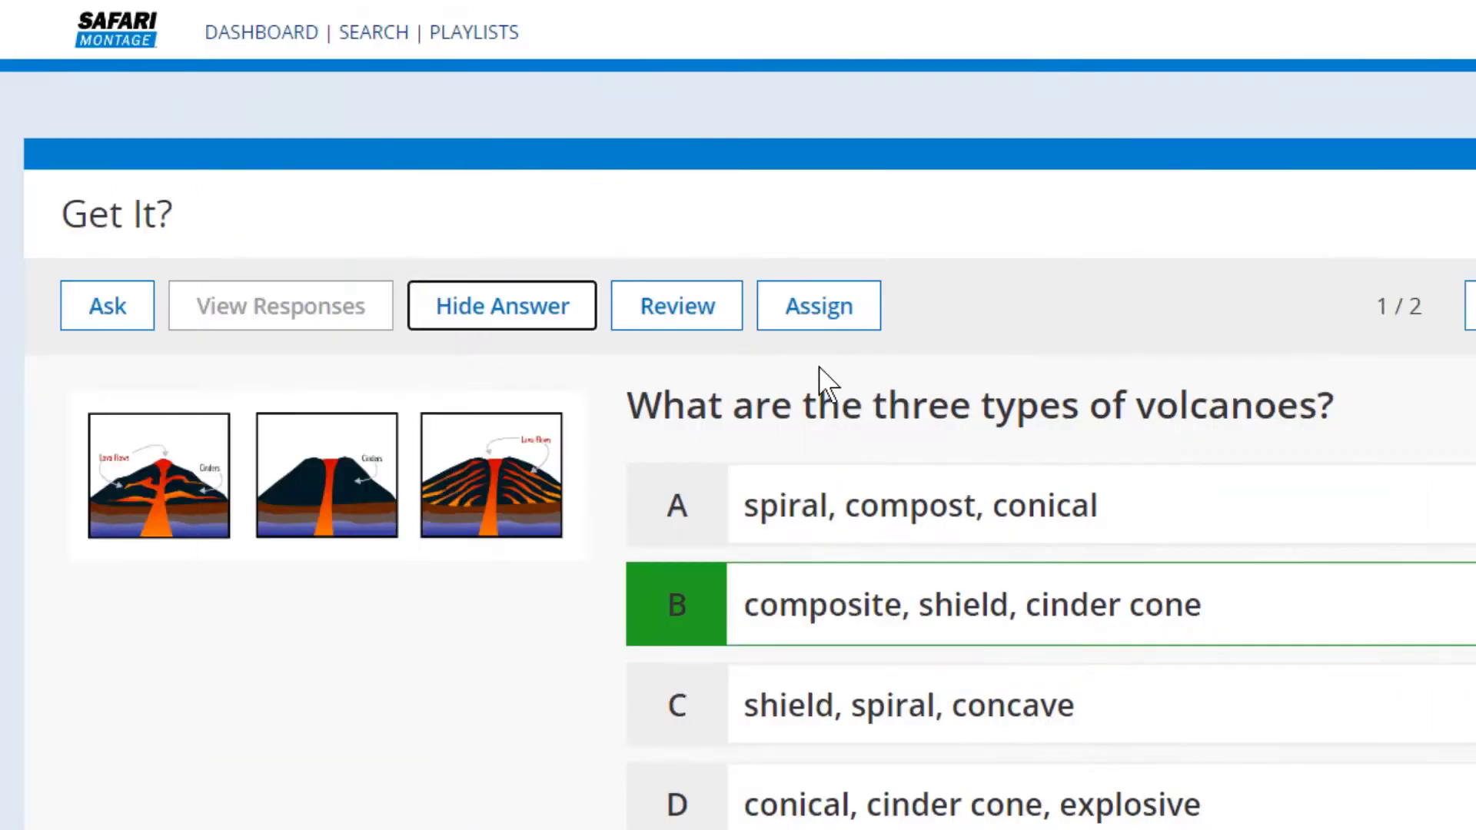
click(866, 315)
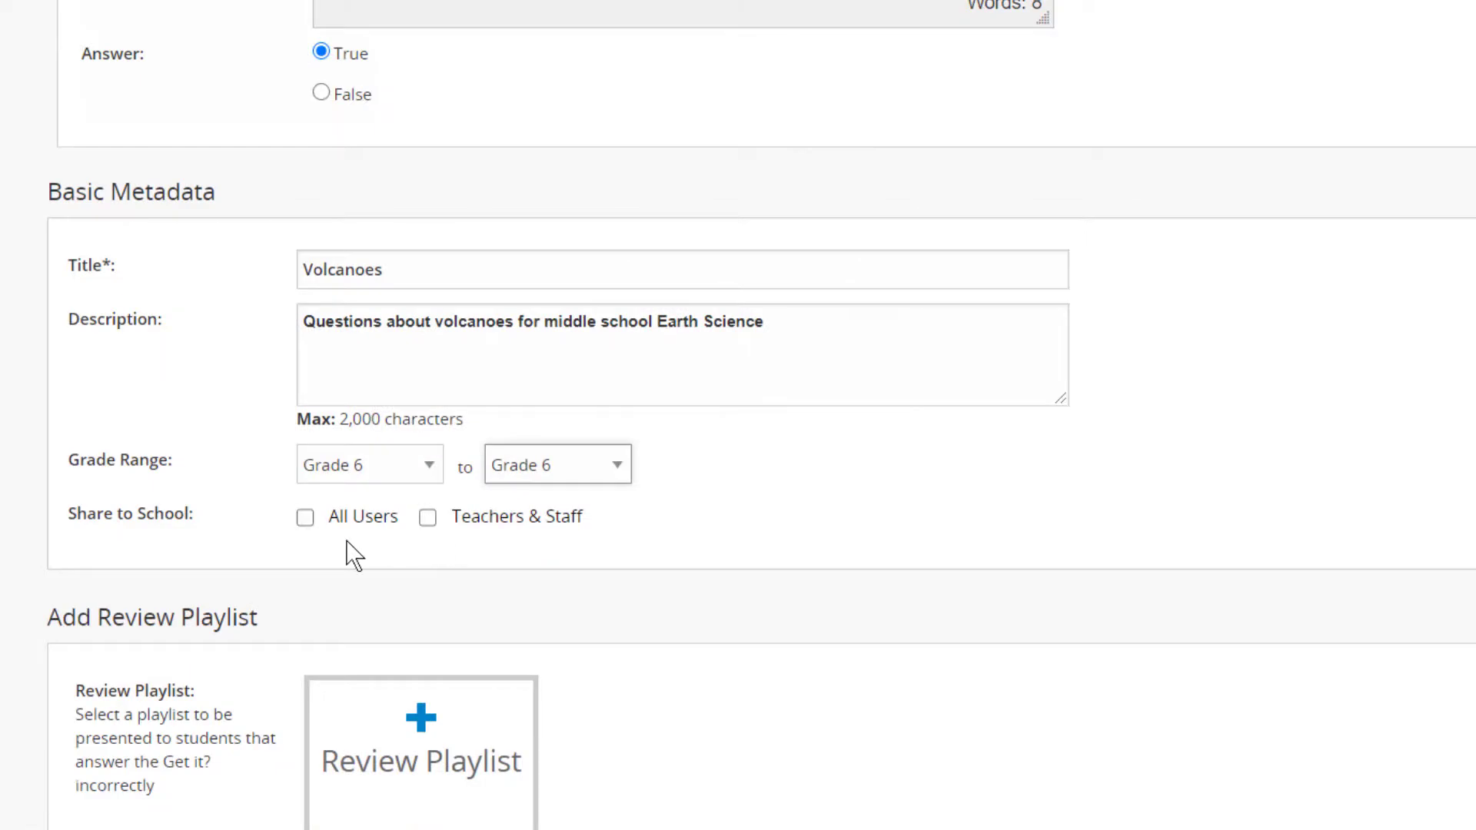
Share the Volcanoes Get it? with all users of the school.
click(304, 517)
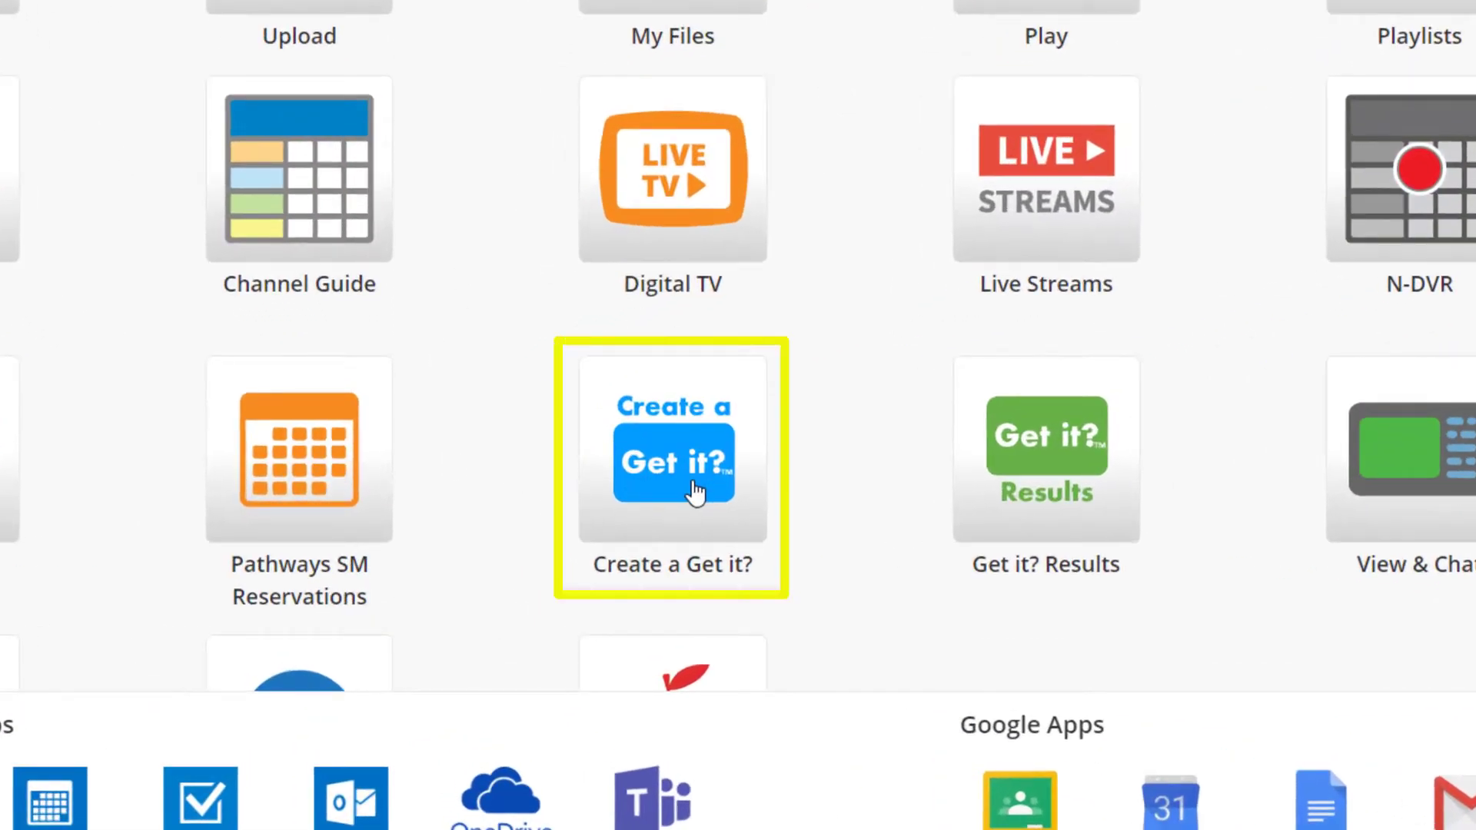
Create a new Get it? with the multiple-choice question "What are the three types of volcanoes?".
click(695, 492)
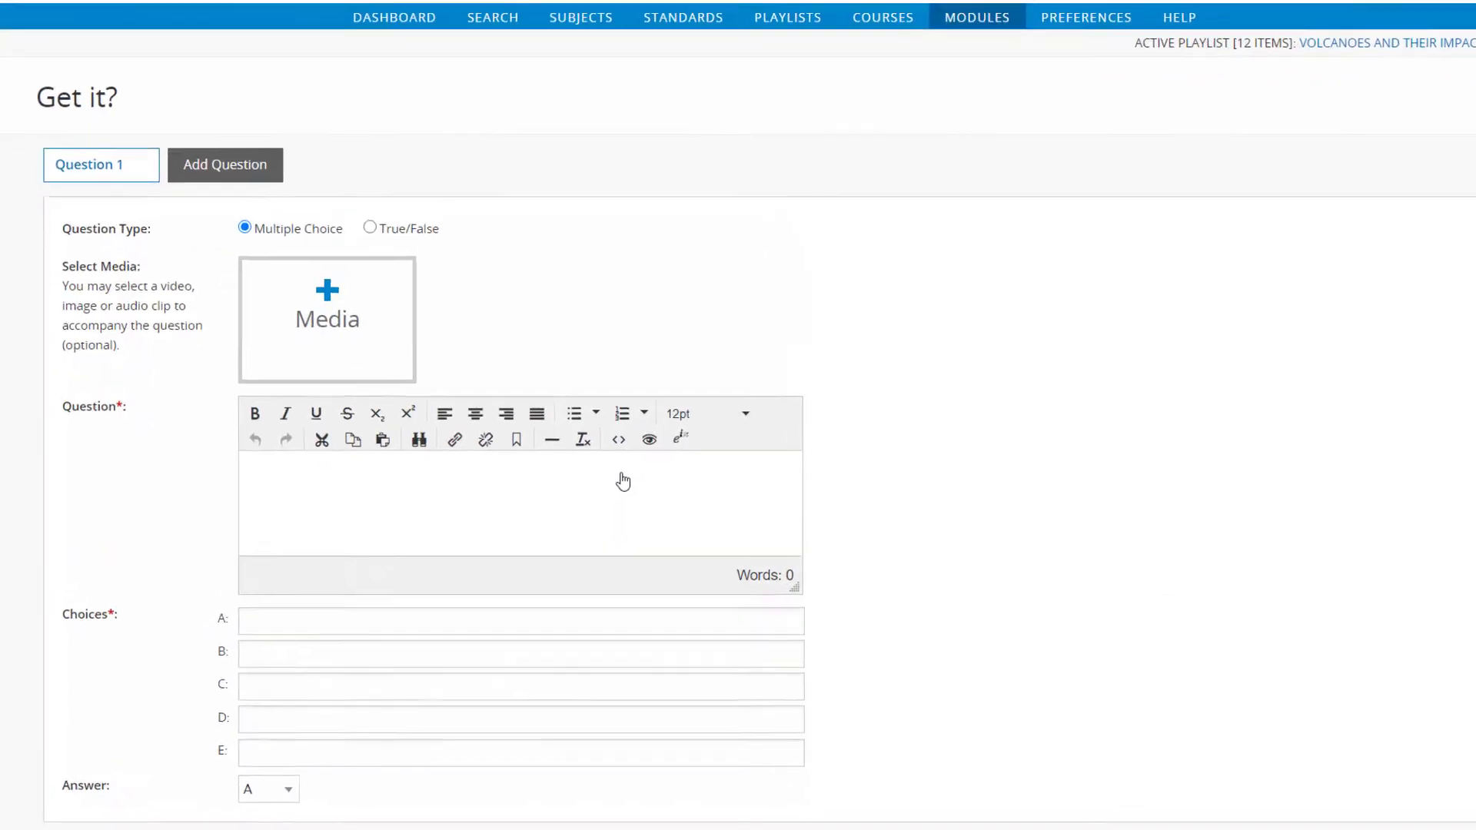
text(What are the three types of volcanoes?)
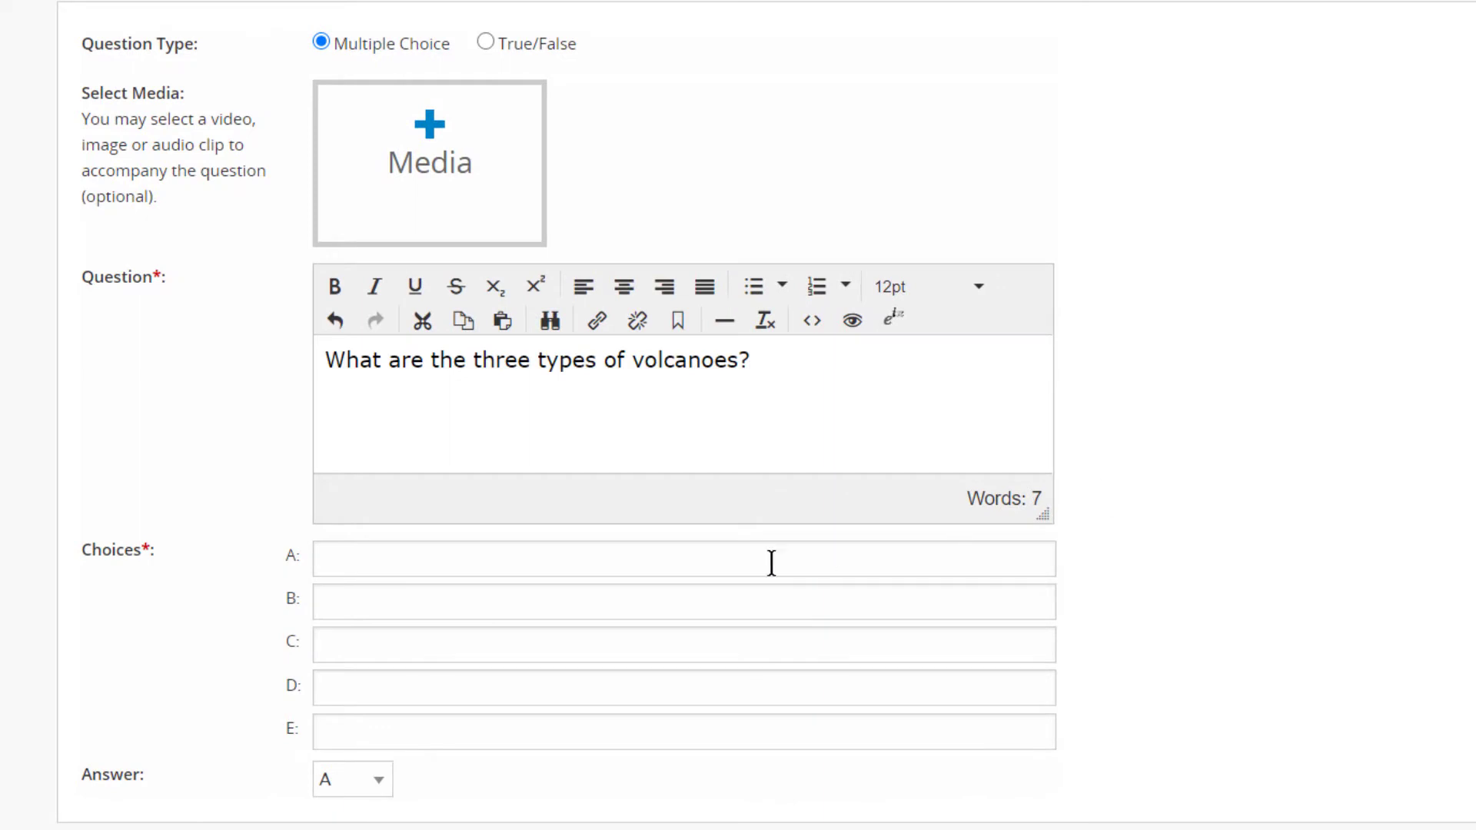
Fill choices A to E with "spiral, compost, conical", "composite, shield, cinder cone", "shield, spiral, concave", "conical, cinder cone, explosive" and "spiral, conical, shield".
click(725, 559)
text(spiral, compost, conical)
click(405, 602)
text(composite, shield, cinder cone)
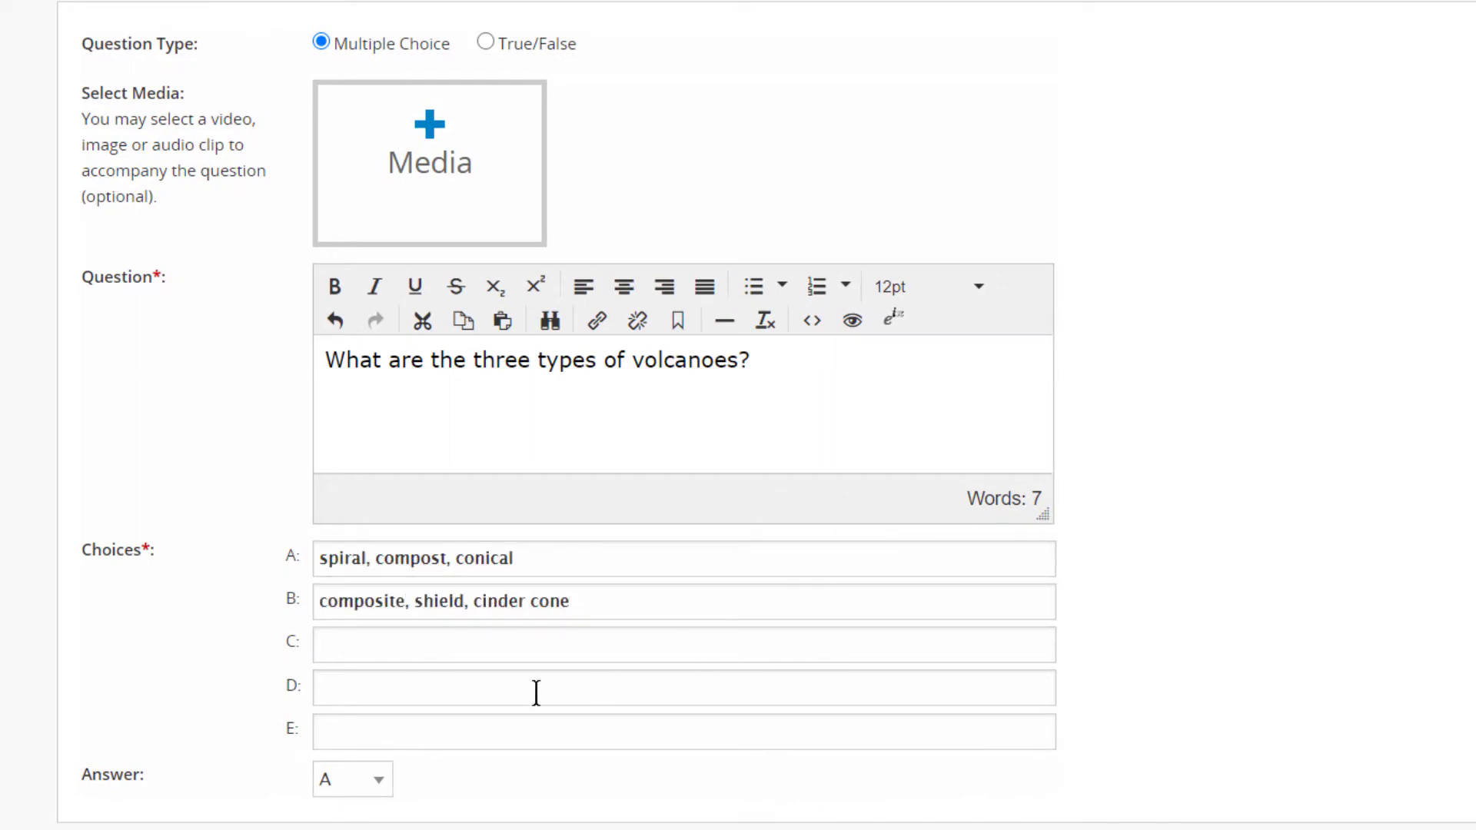
click(399, 647)
text(shield, spiral, concave)
click(389, 692)
text(conical, cinder cone, explosive)
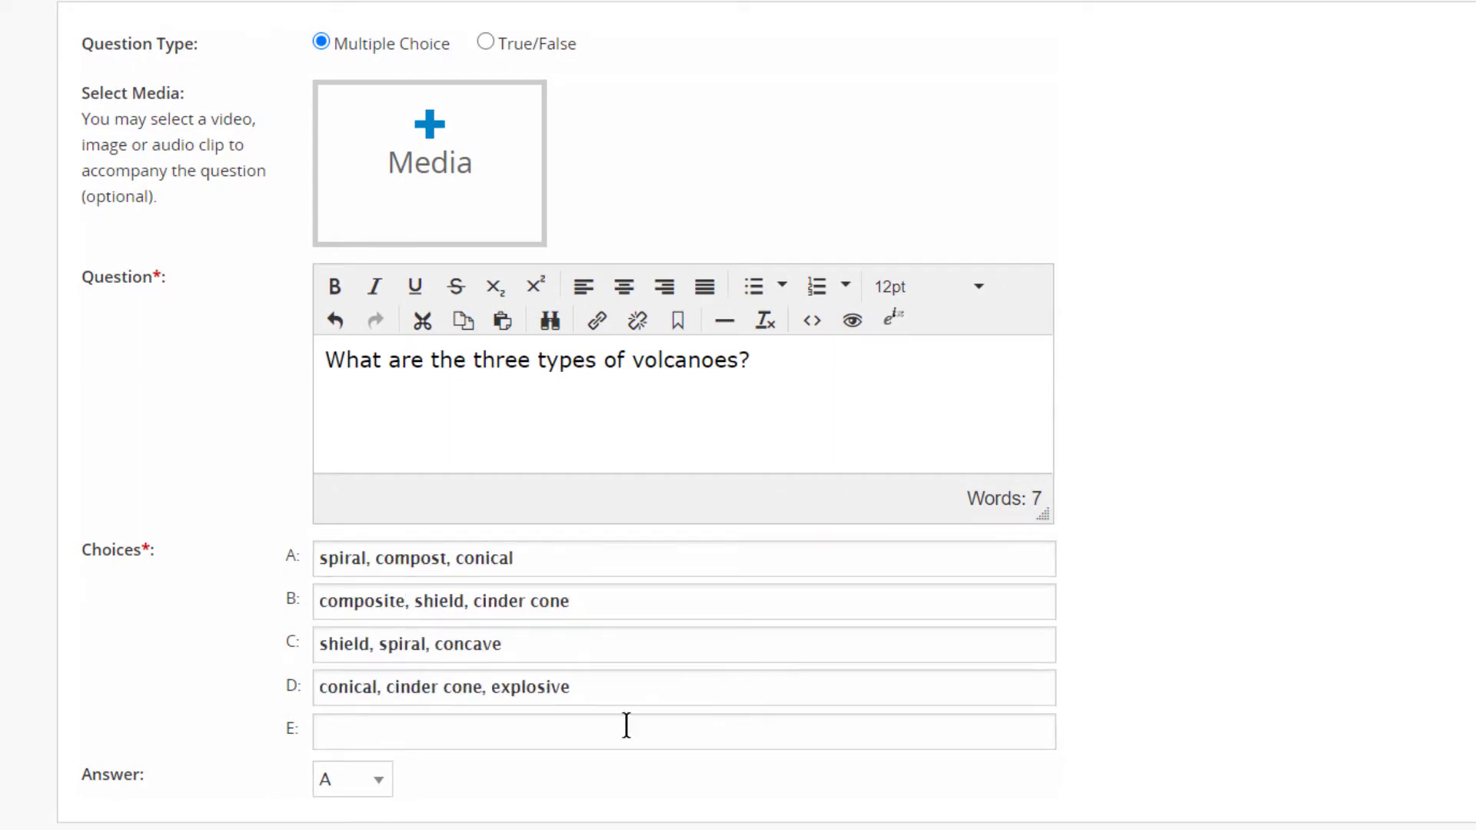
click(390, 740)
text(spiral, conical, shield)
Set B as the correct answer of the multiple-choice question.
scroll(438, 577, down, 3)
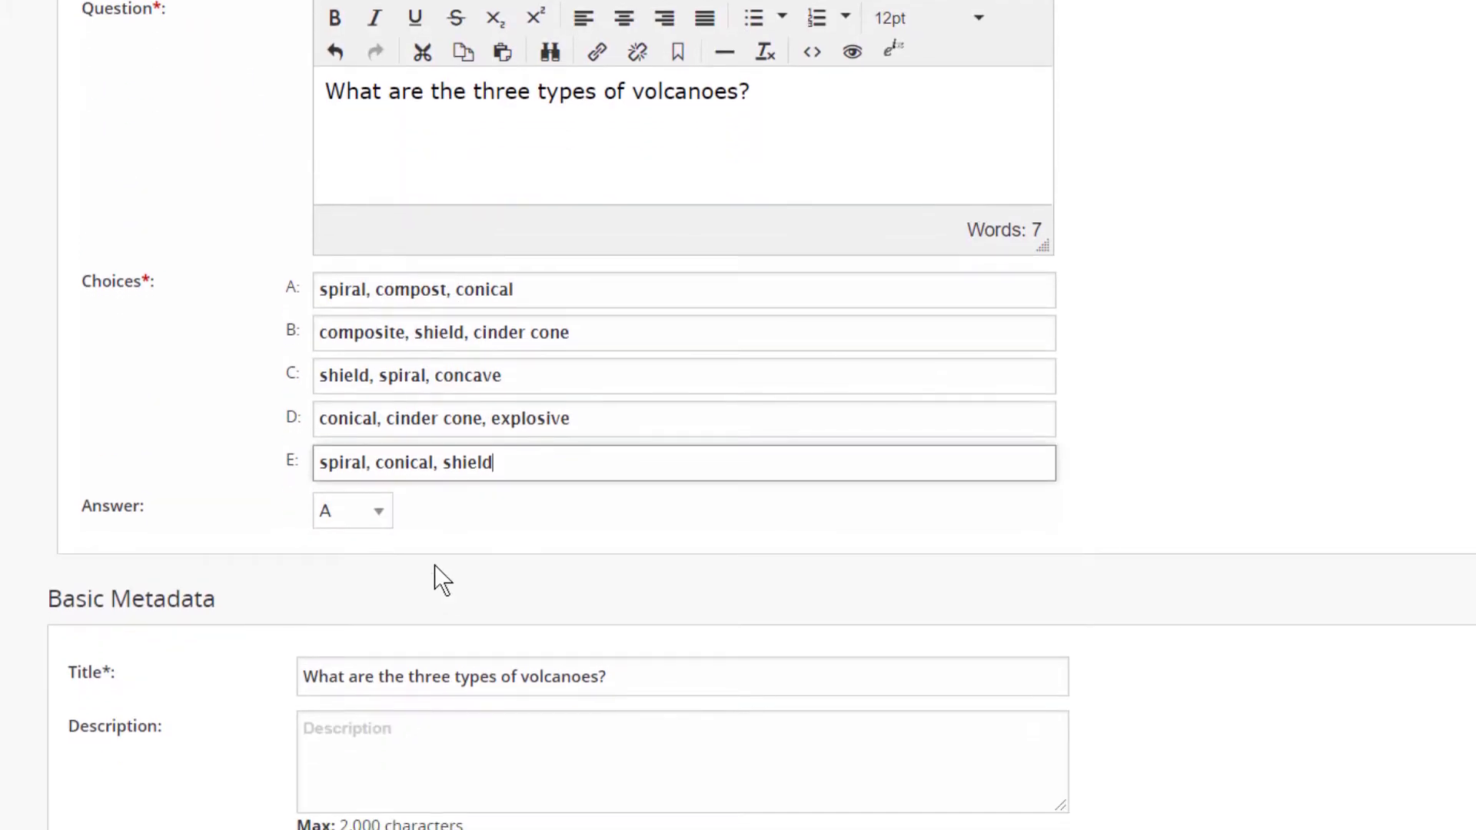
click(384, 515)
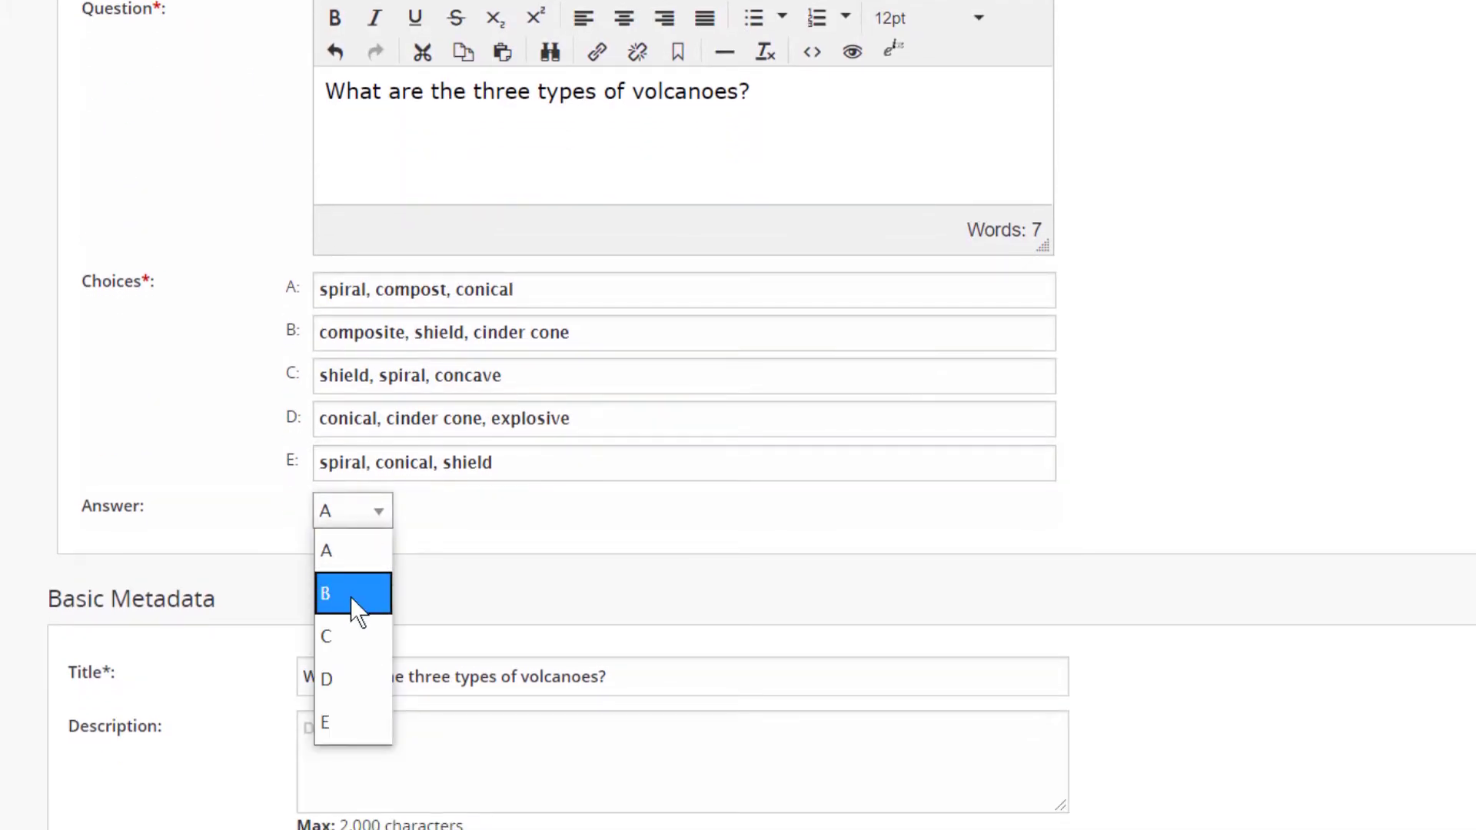
click(351, 596)
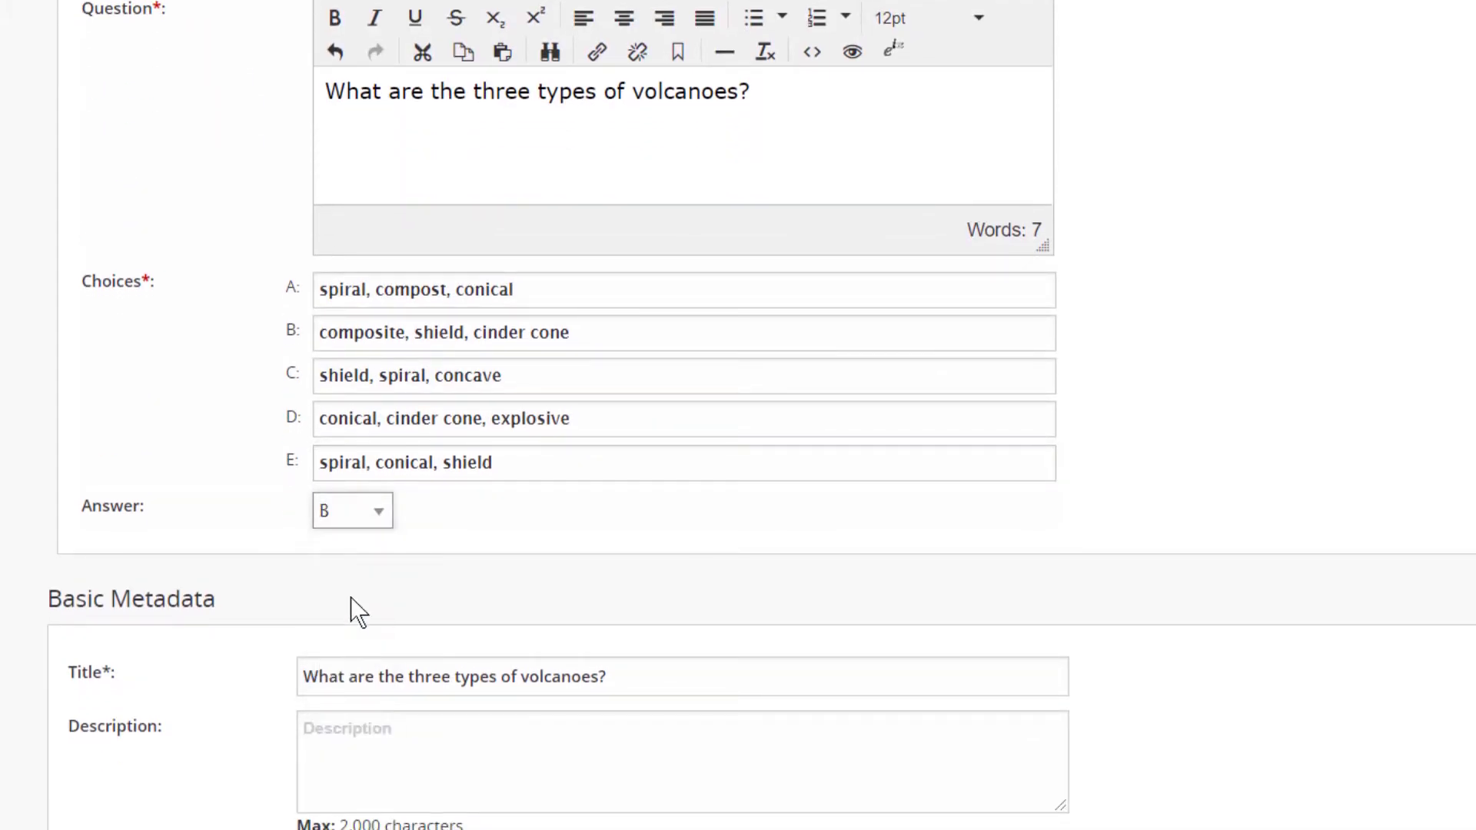
Search the media library for "Type of Volcanoes" and attach the Types of Volcanoes PNG image to the question.
scroll(358, 613, up, 5)
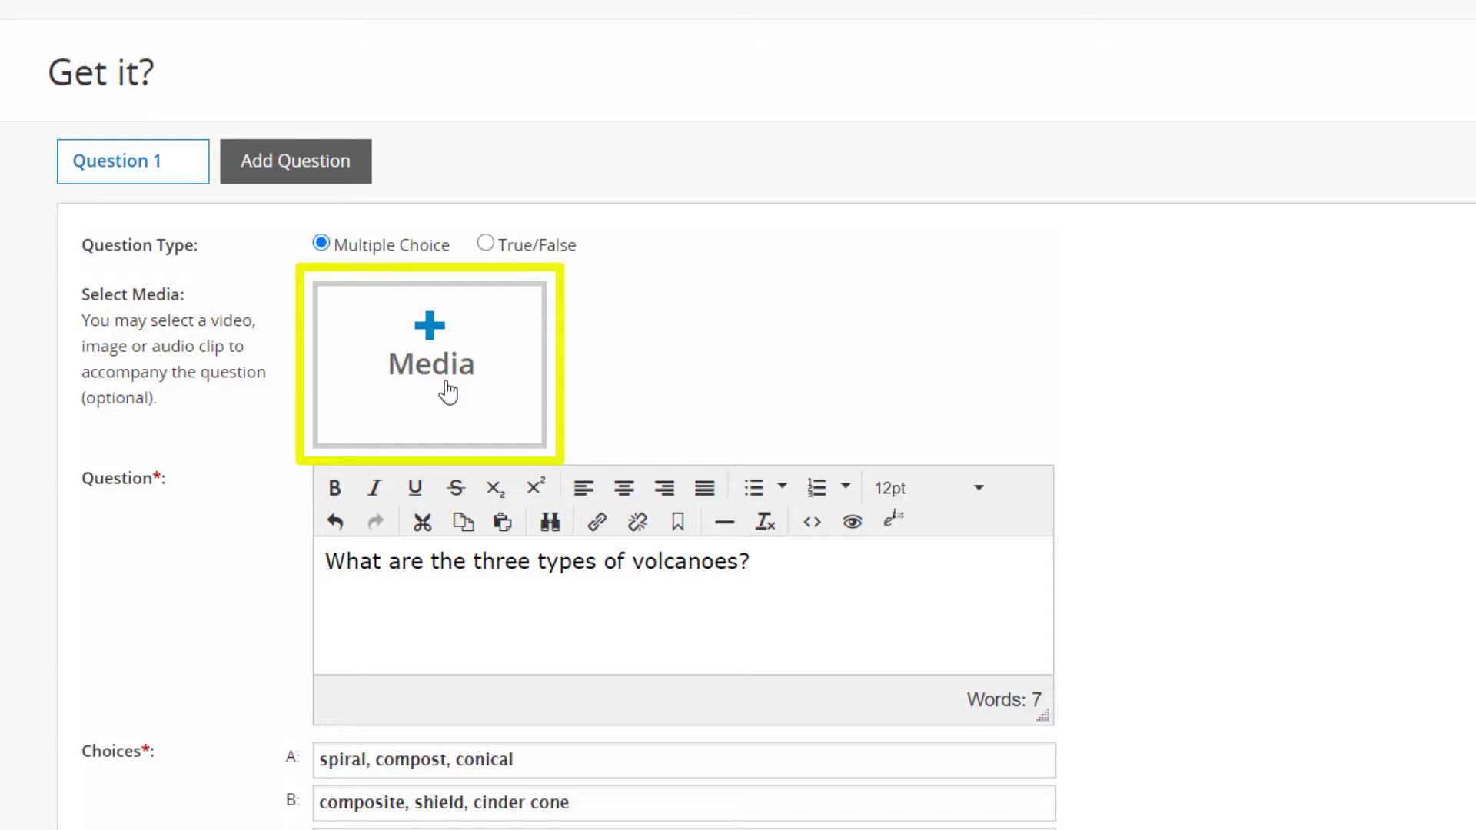
click(448, 392)
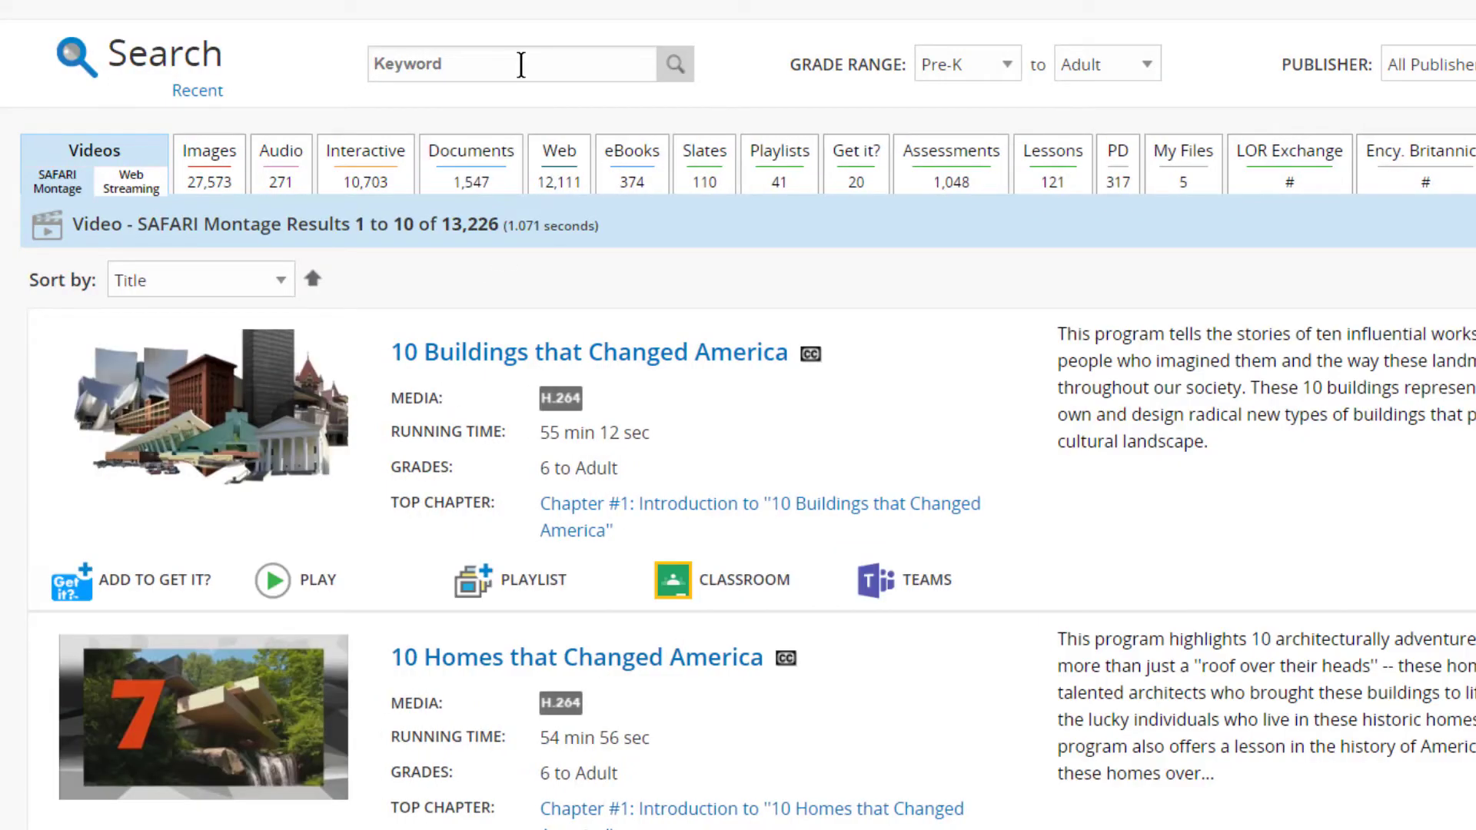
click(518, 63)
text(Type of Volcanoes)
click(677, 64)
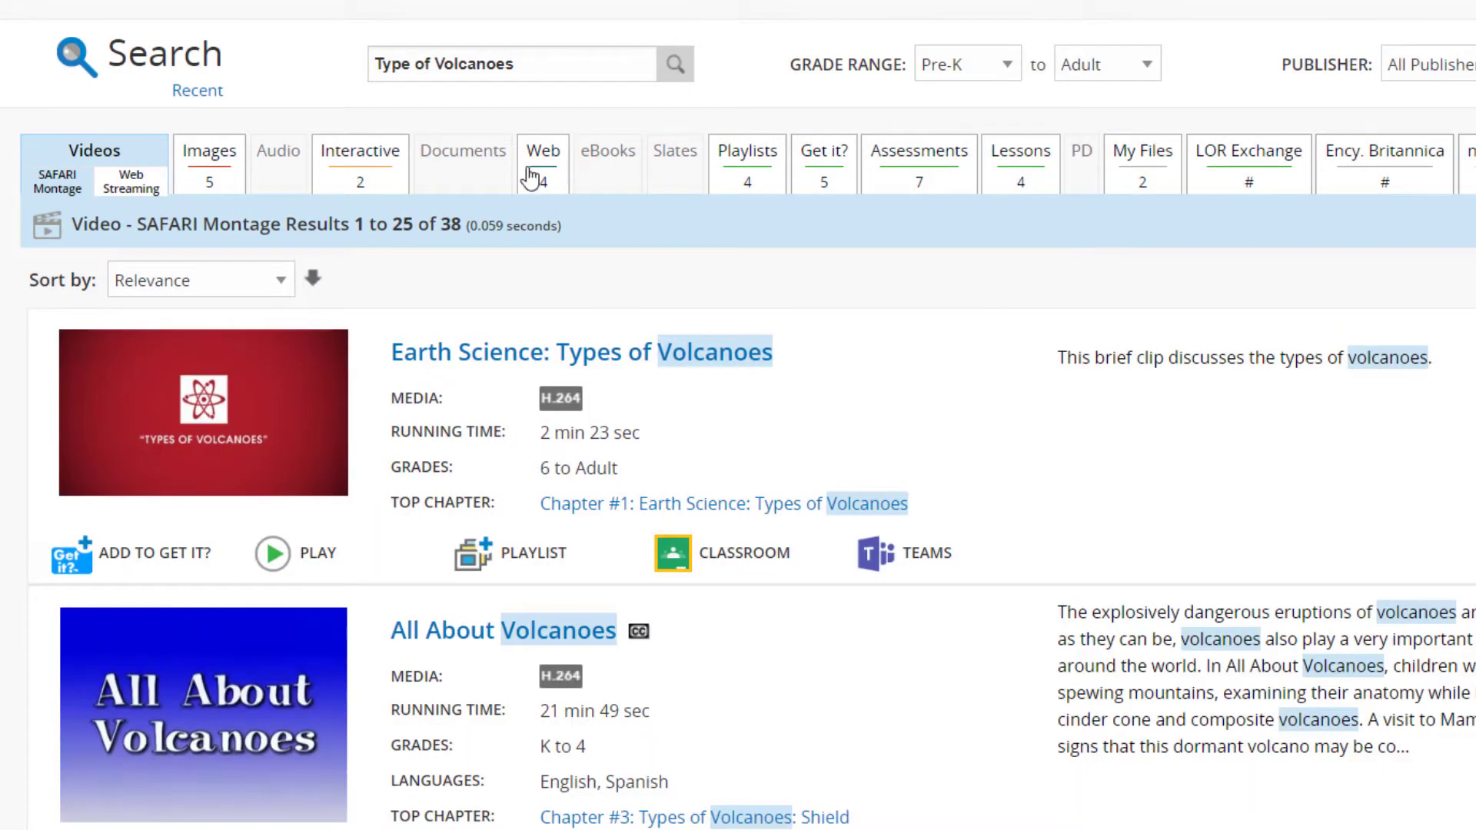
click(220, 188)
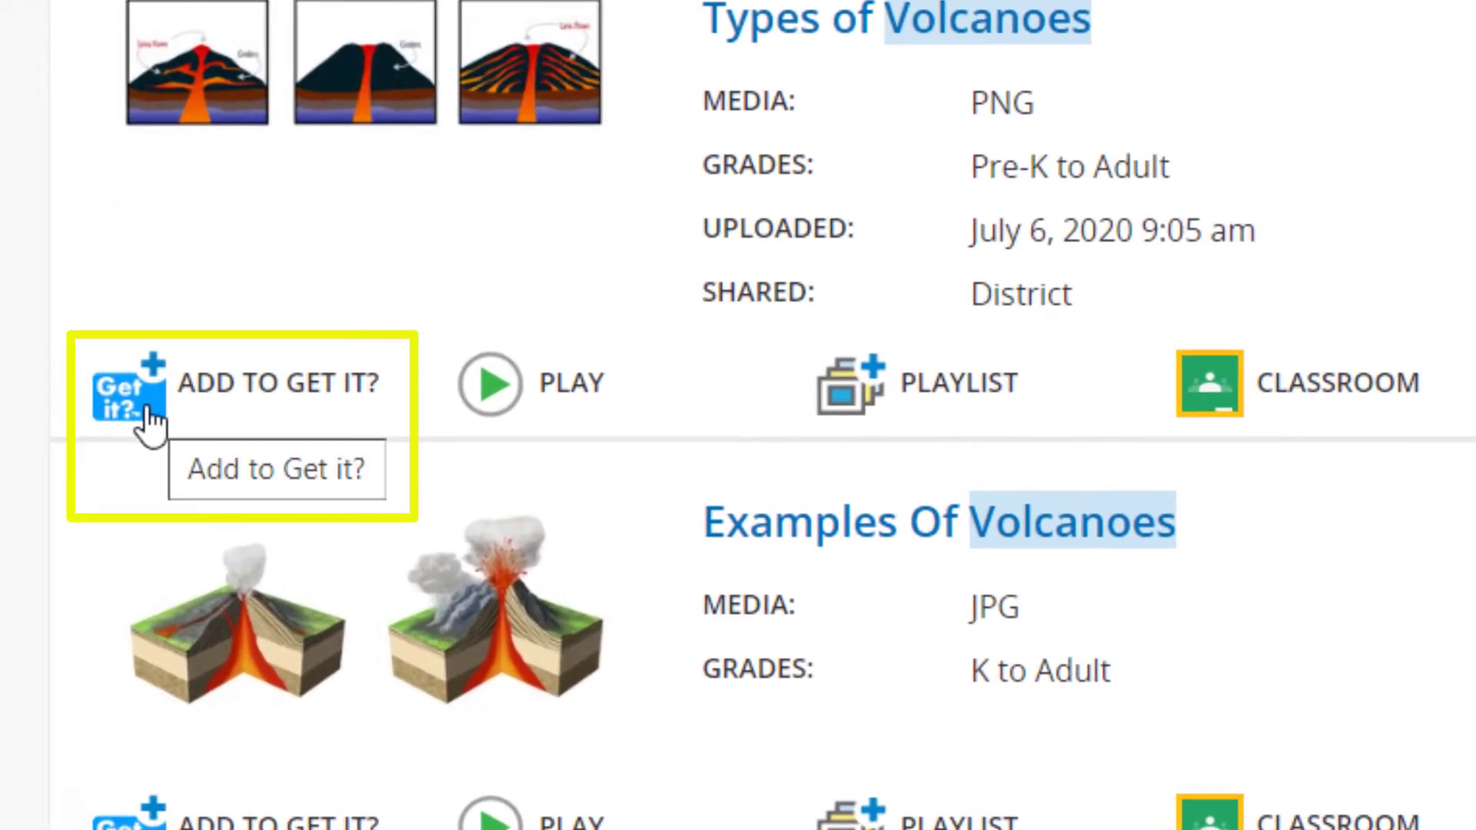
click(146, 414)
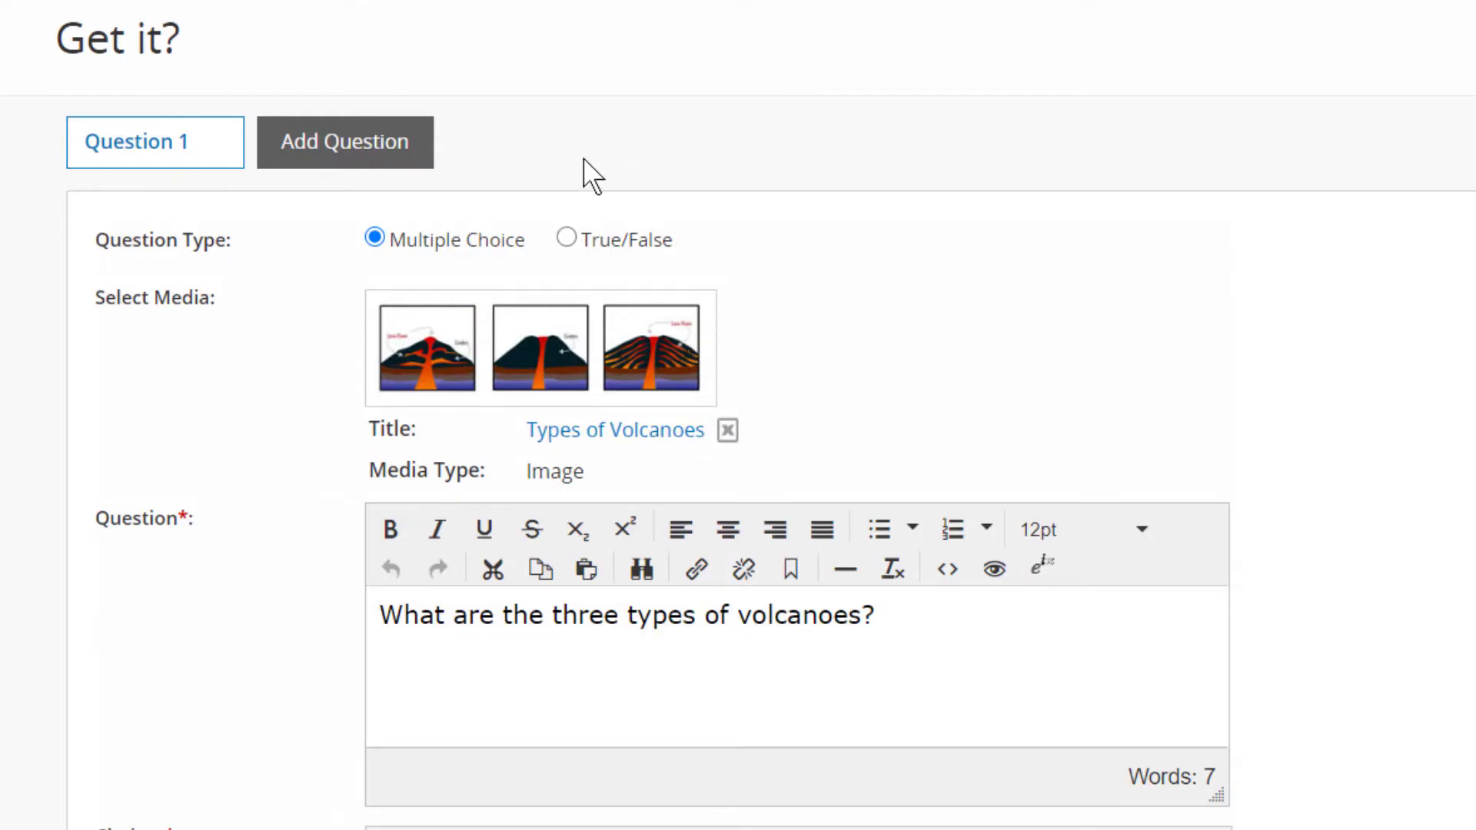
Add a second question of type True/False reading "Volcanoes result from the movement of tectonic plates.".
click(382, 146)
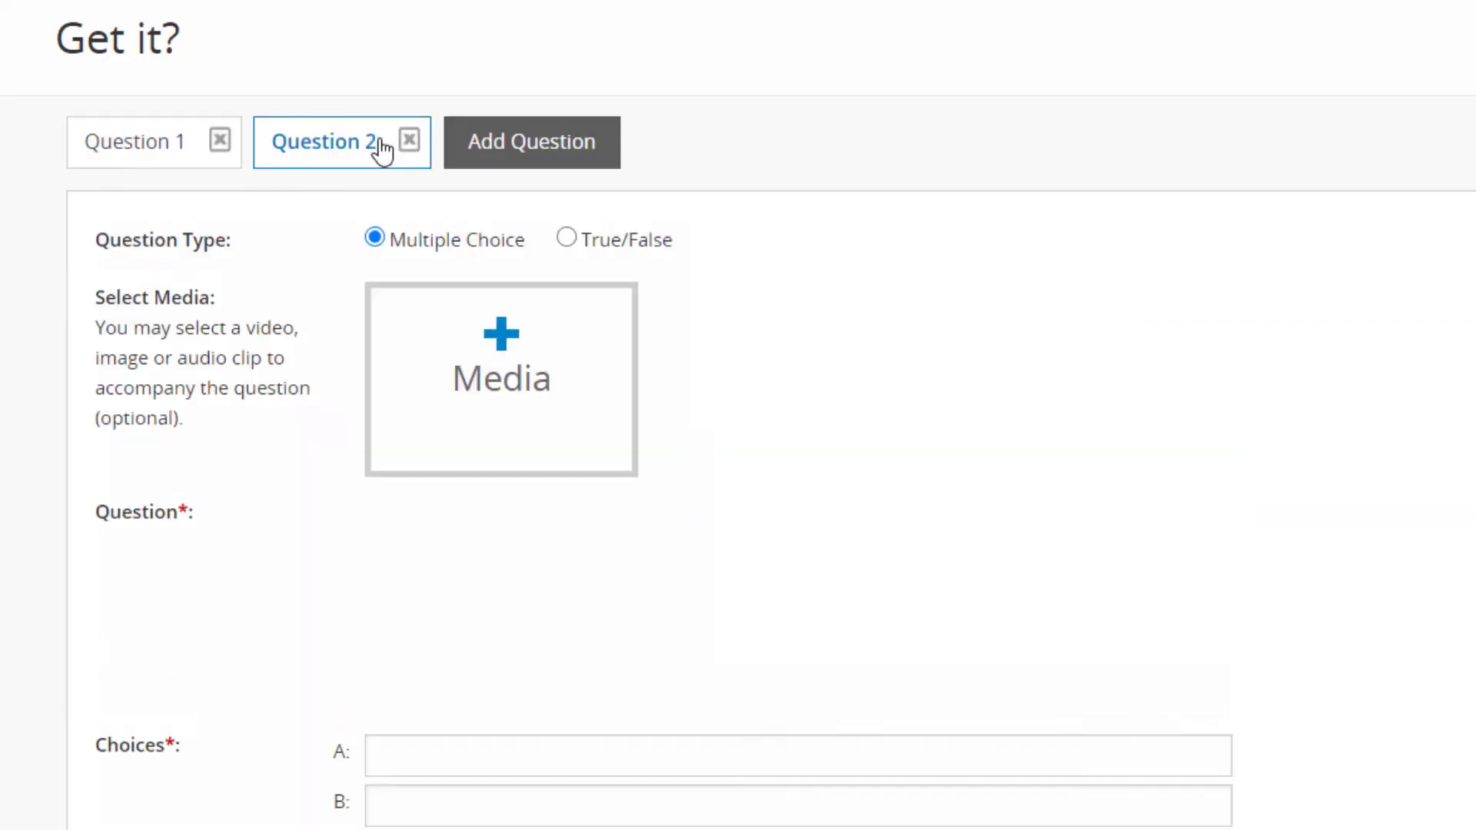
click(566, 242)
click(466, 648)
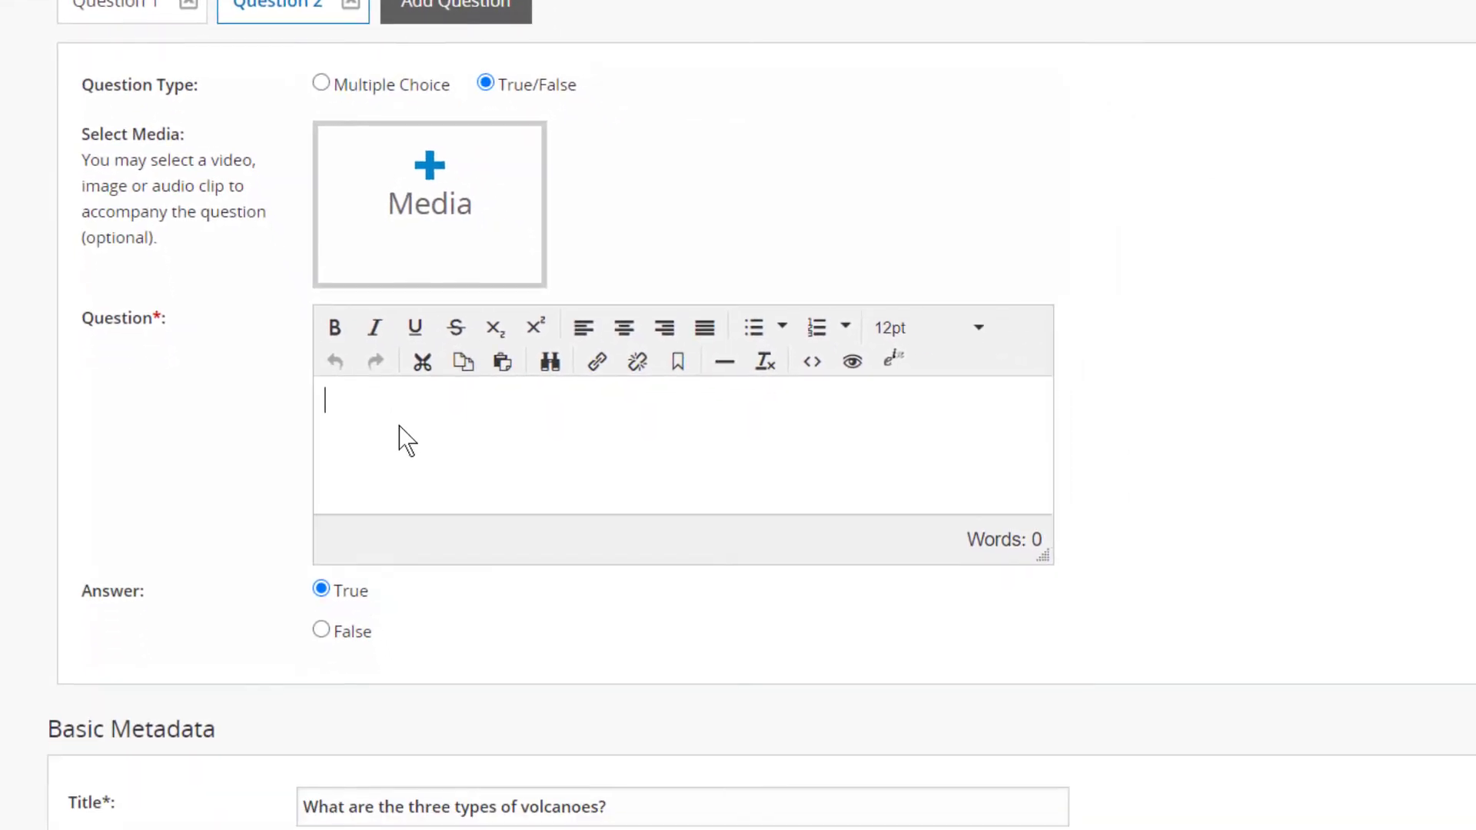
text(Volcanoes result from the movement of tectonic plates.)
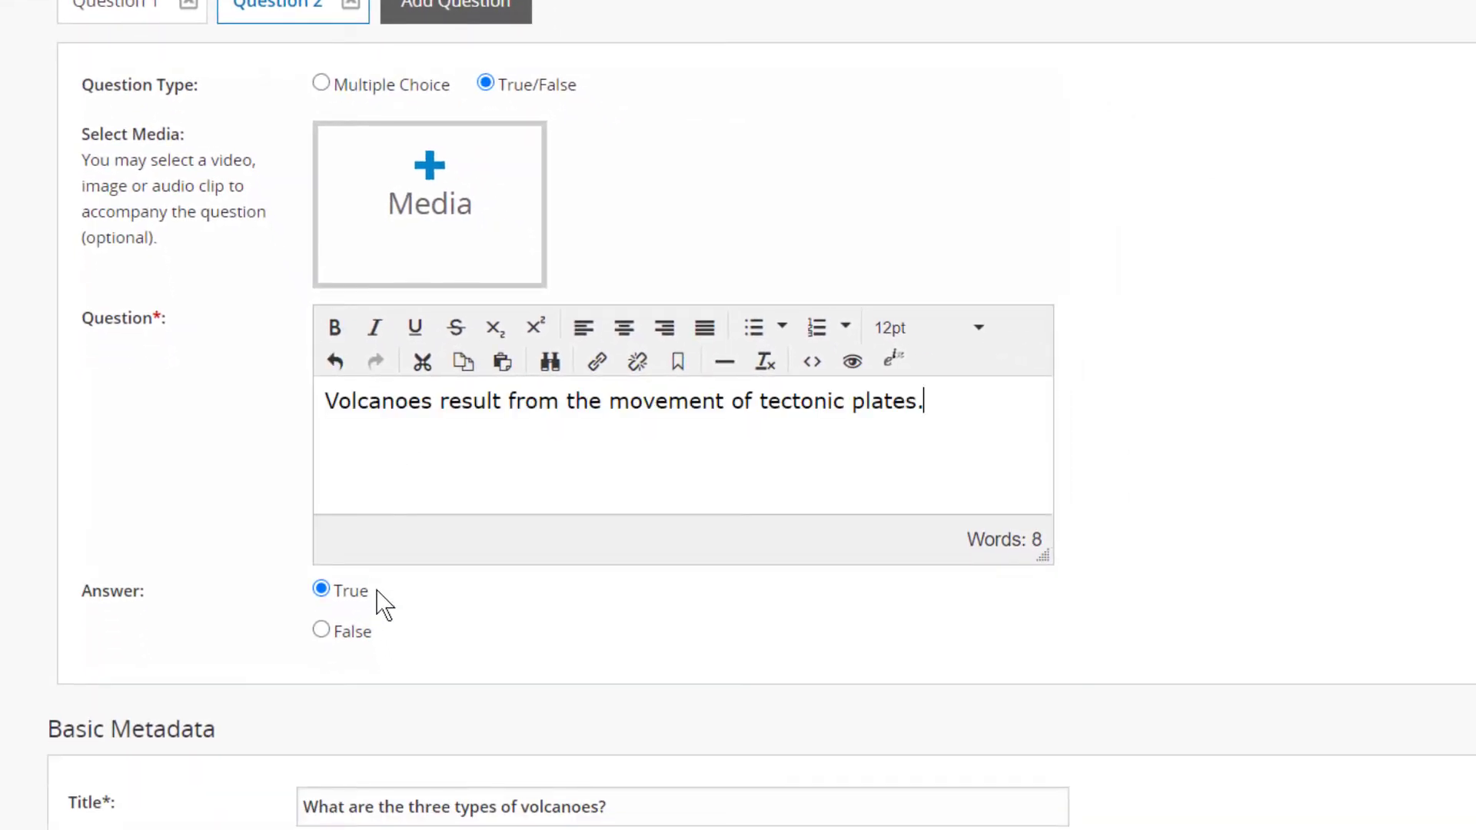
Title the Get it? "Volcanoes" and describe it as "Questions about volcanoes for middle school Earth Science".
scroll(384, 607, down, 7)
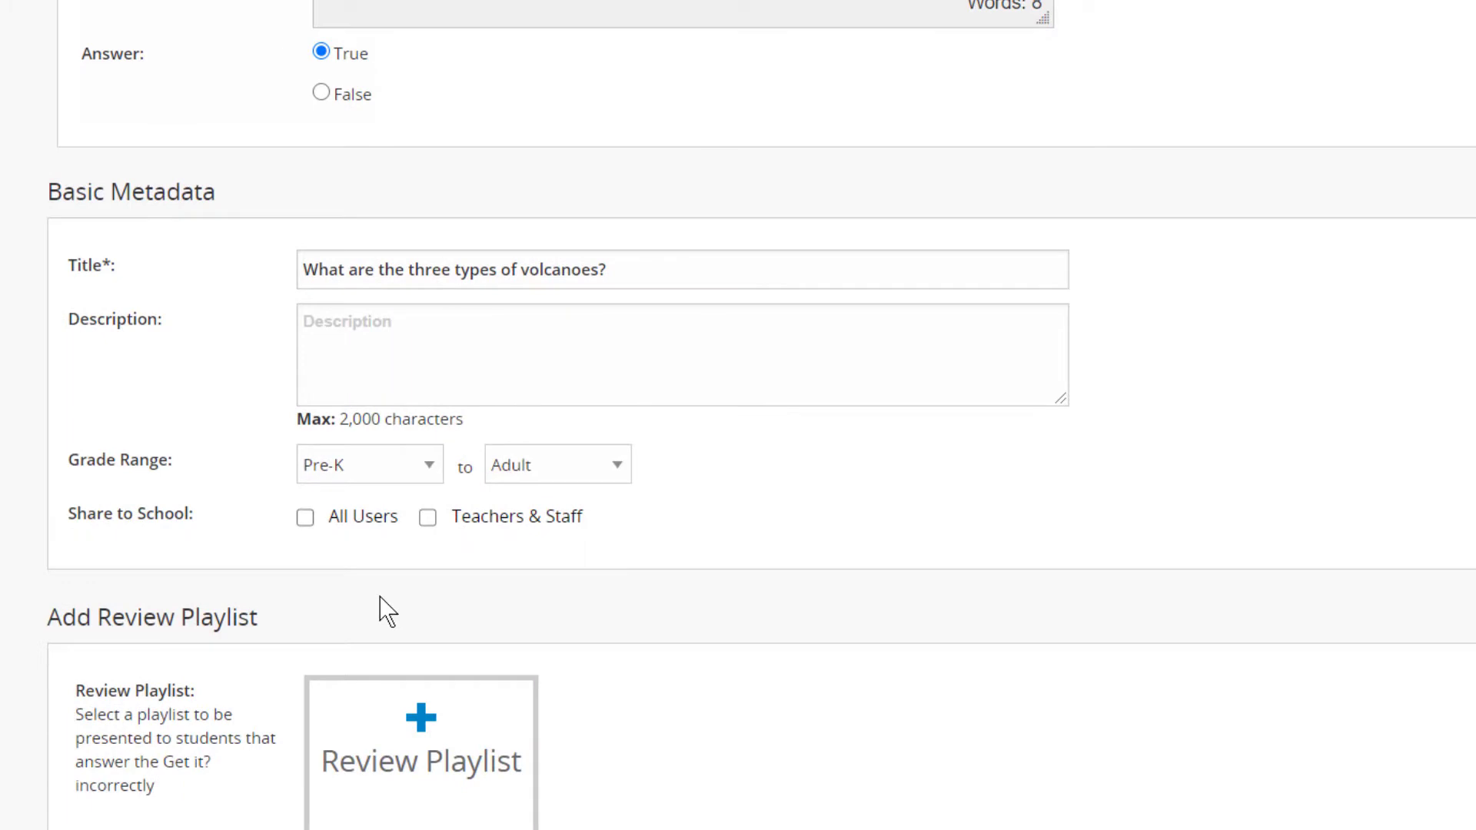
drag(639, 269, 271, 308)
text(Volcanoes)
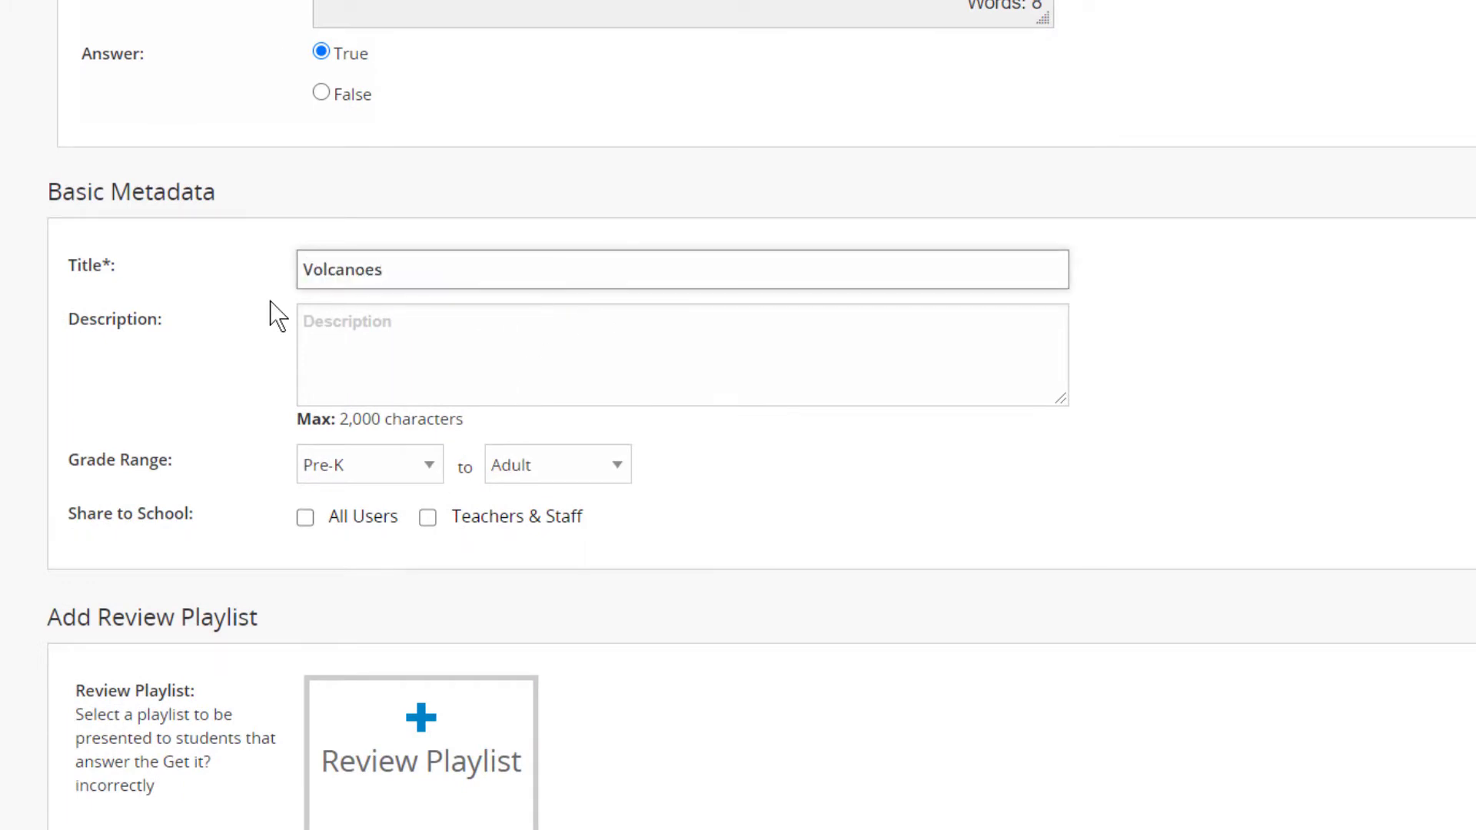
click(323, 323)
text(Questions about volcanoes for middle school Earth Science)
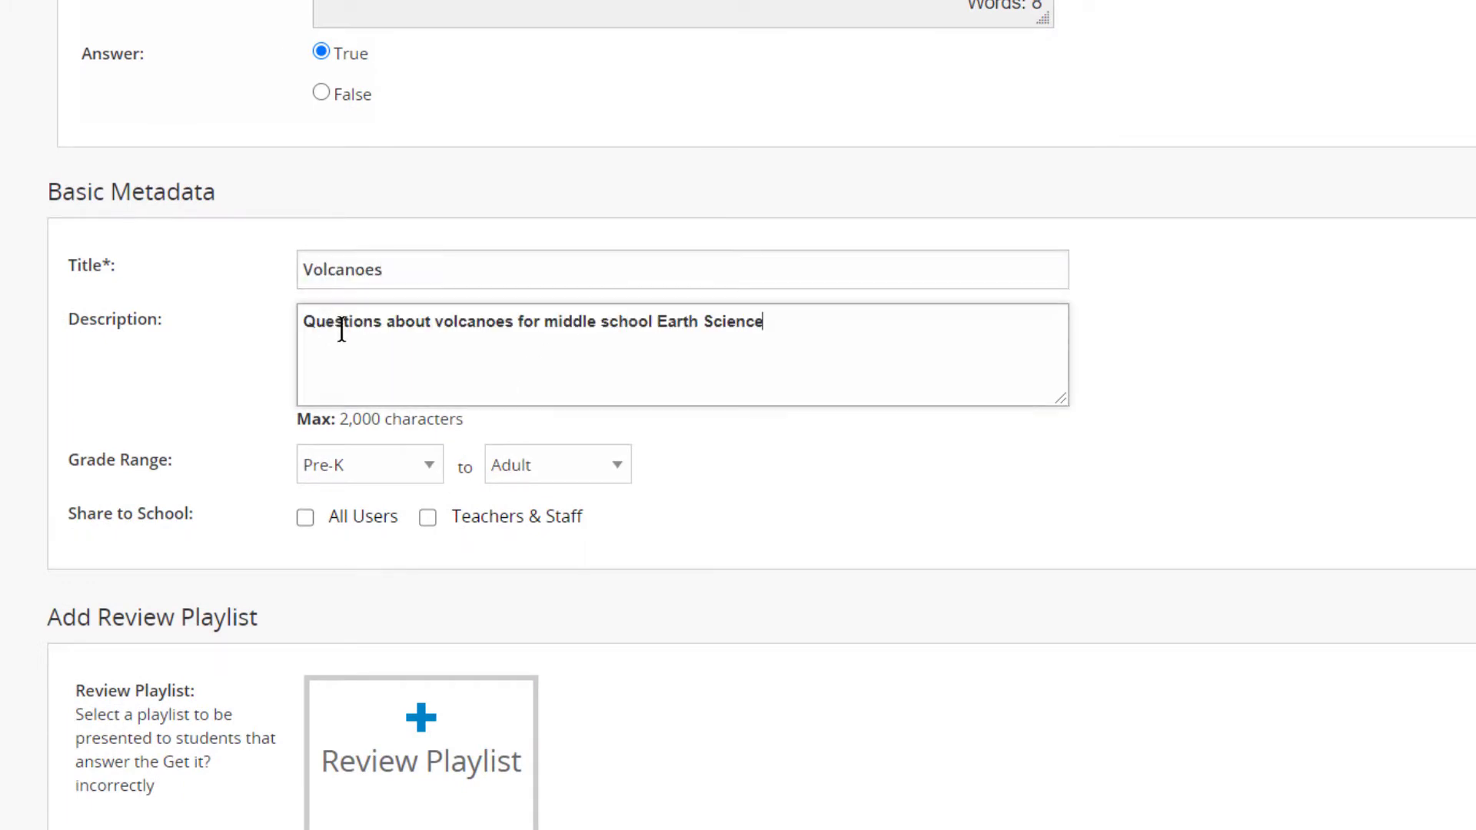
Set the grade range to Grade 6 through Grade 6 and share the Get it? with all users of the school.
click(422, 471)
click(426, 122)
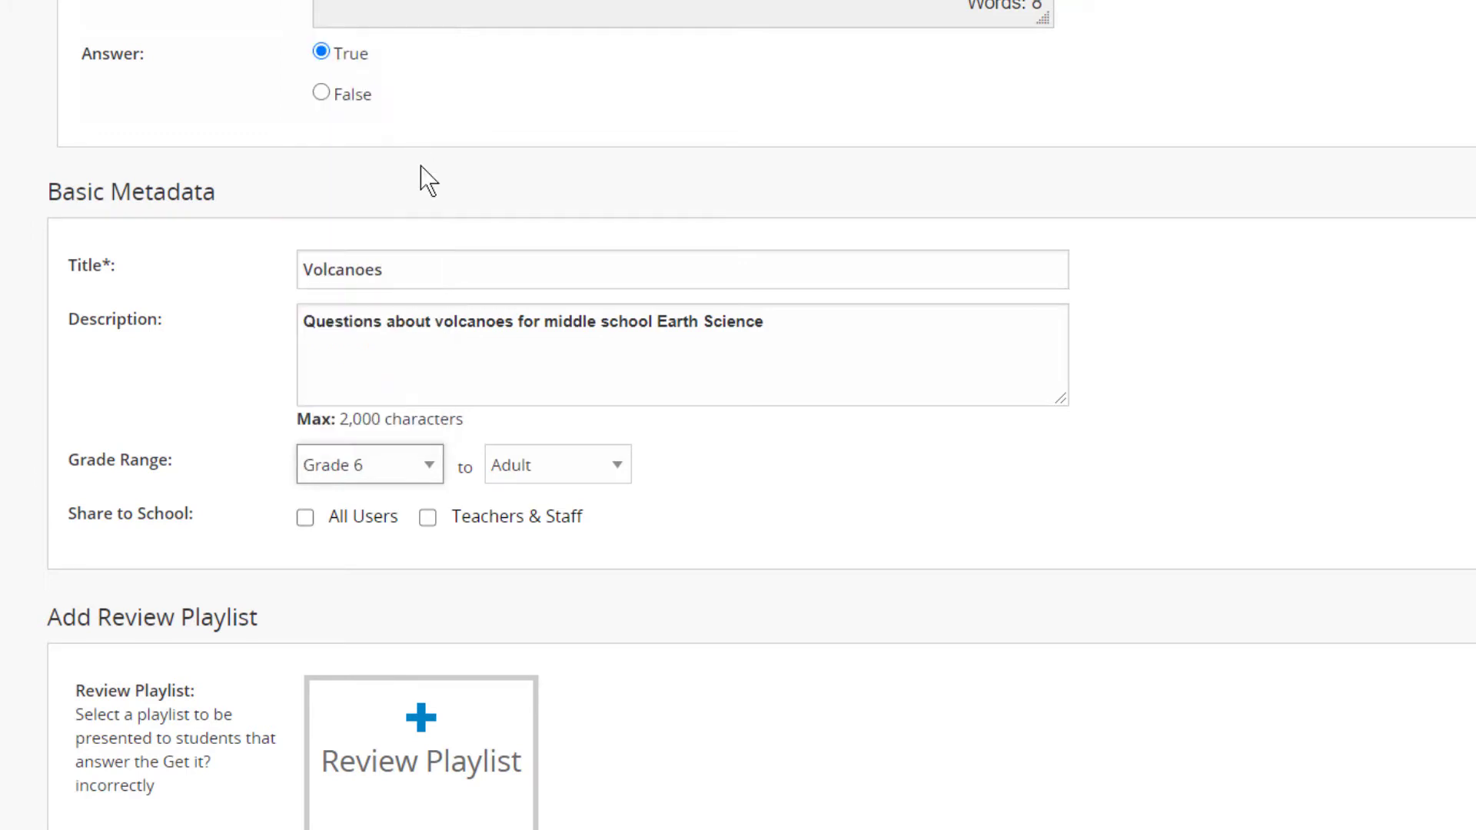
click(612, 476)
click(577, 137)
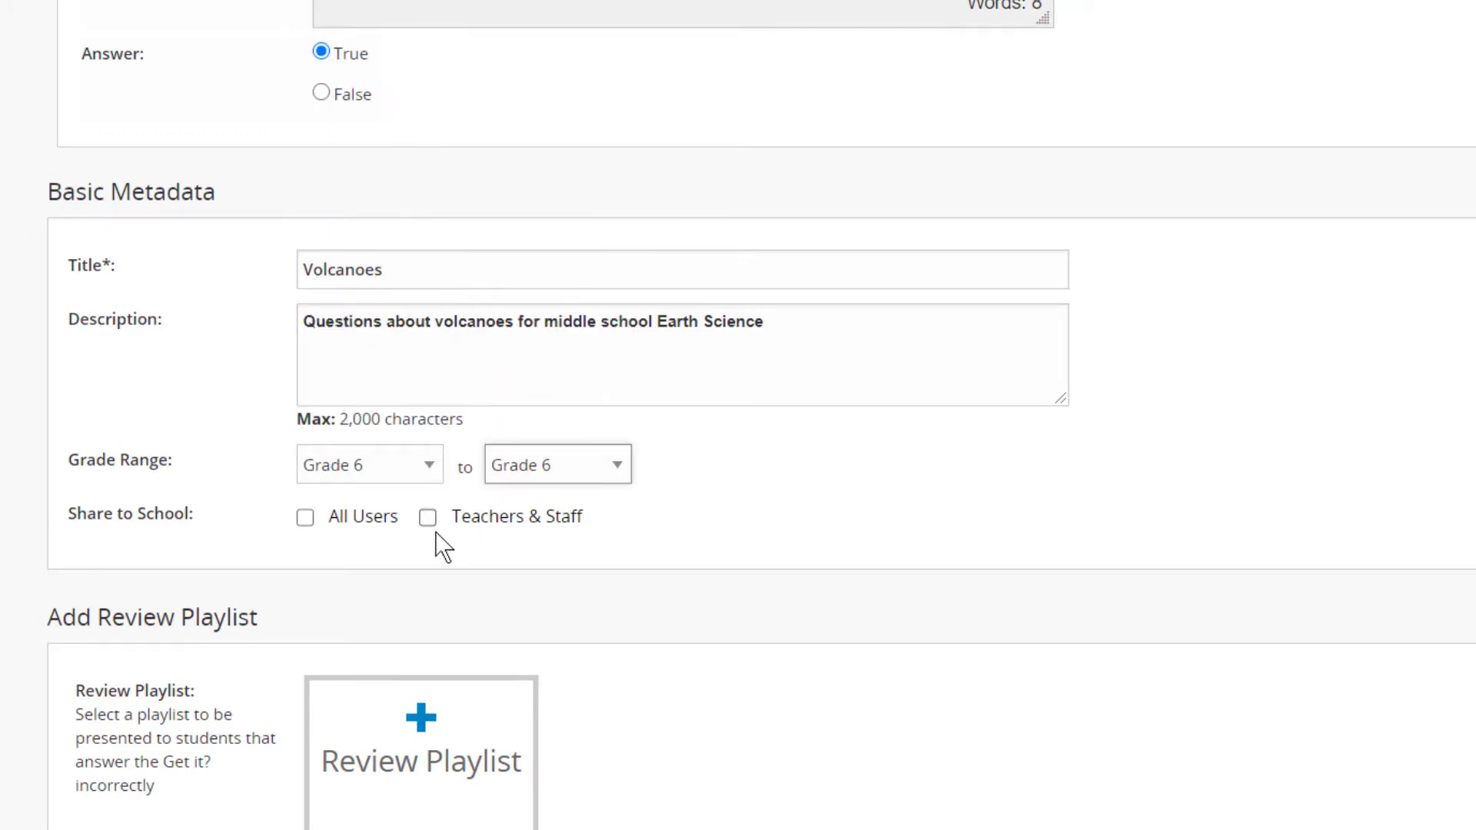
click(304, 518)
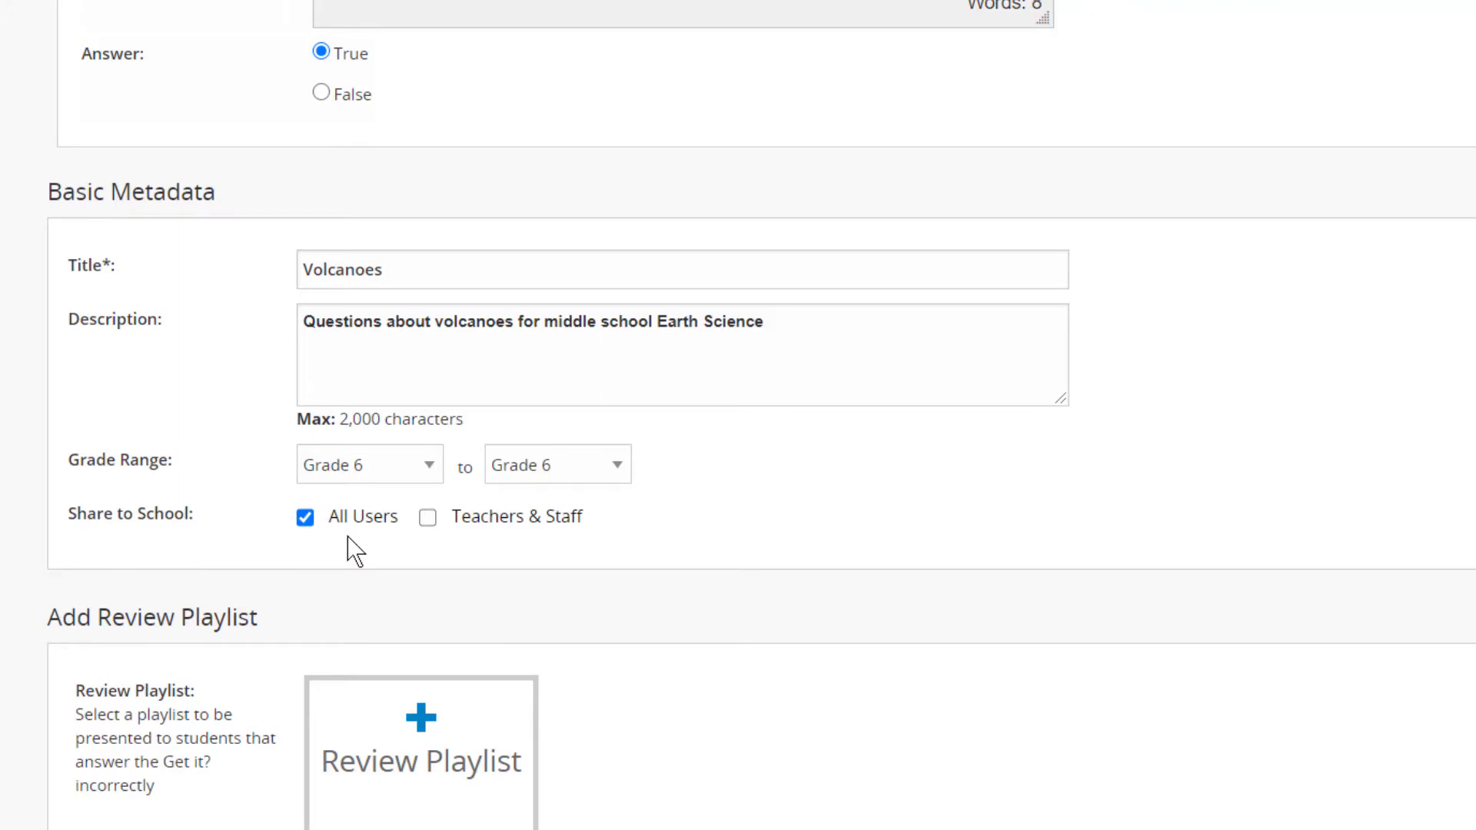
Find the Types of Volcanoes playlist among the playlist results and attach it as the review playlist.
scroll(350, 547, down, 3)
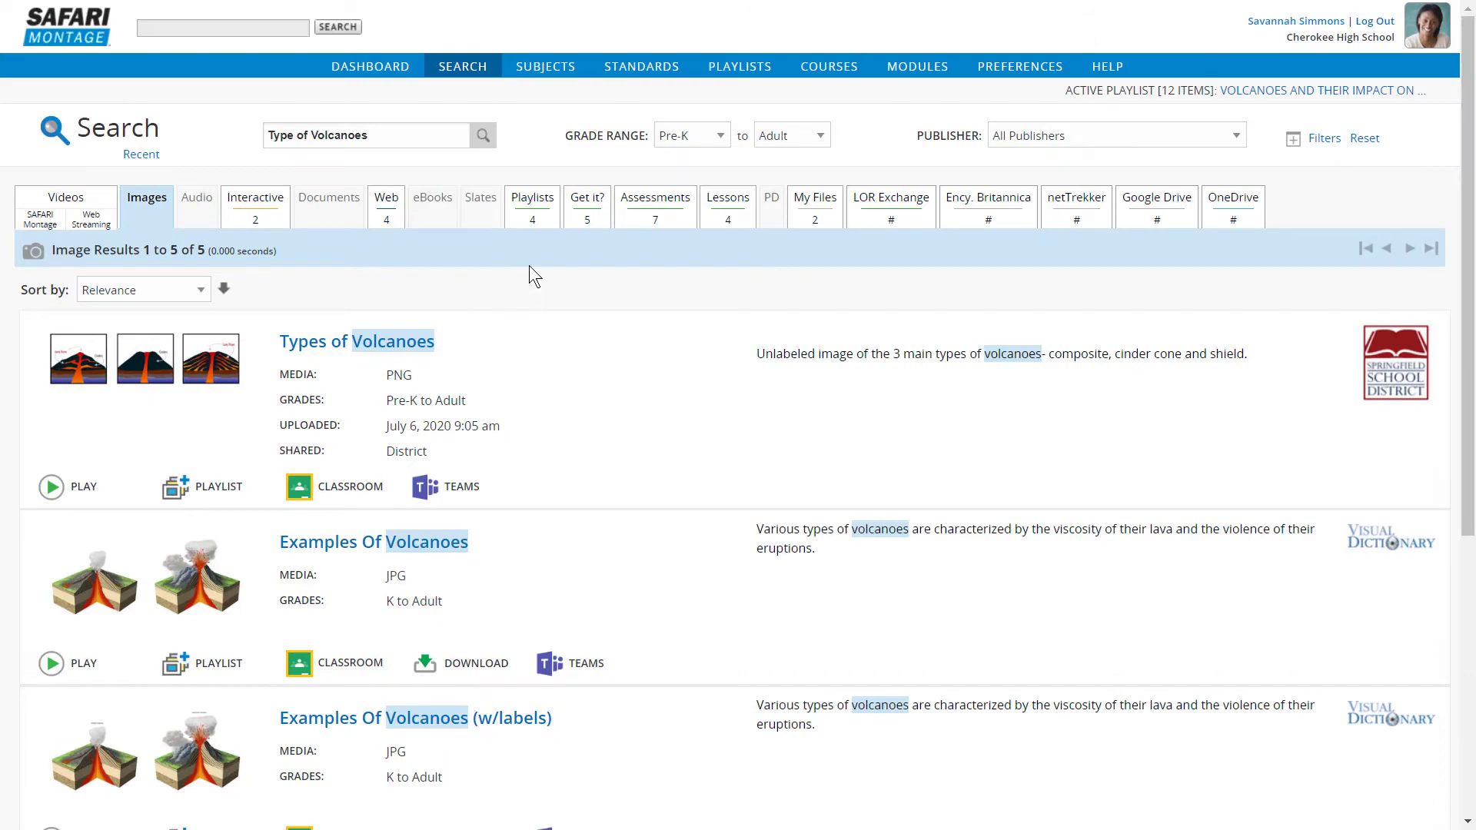
click(542, 228)
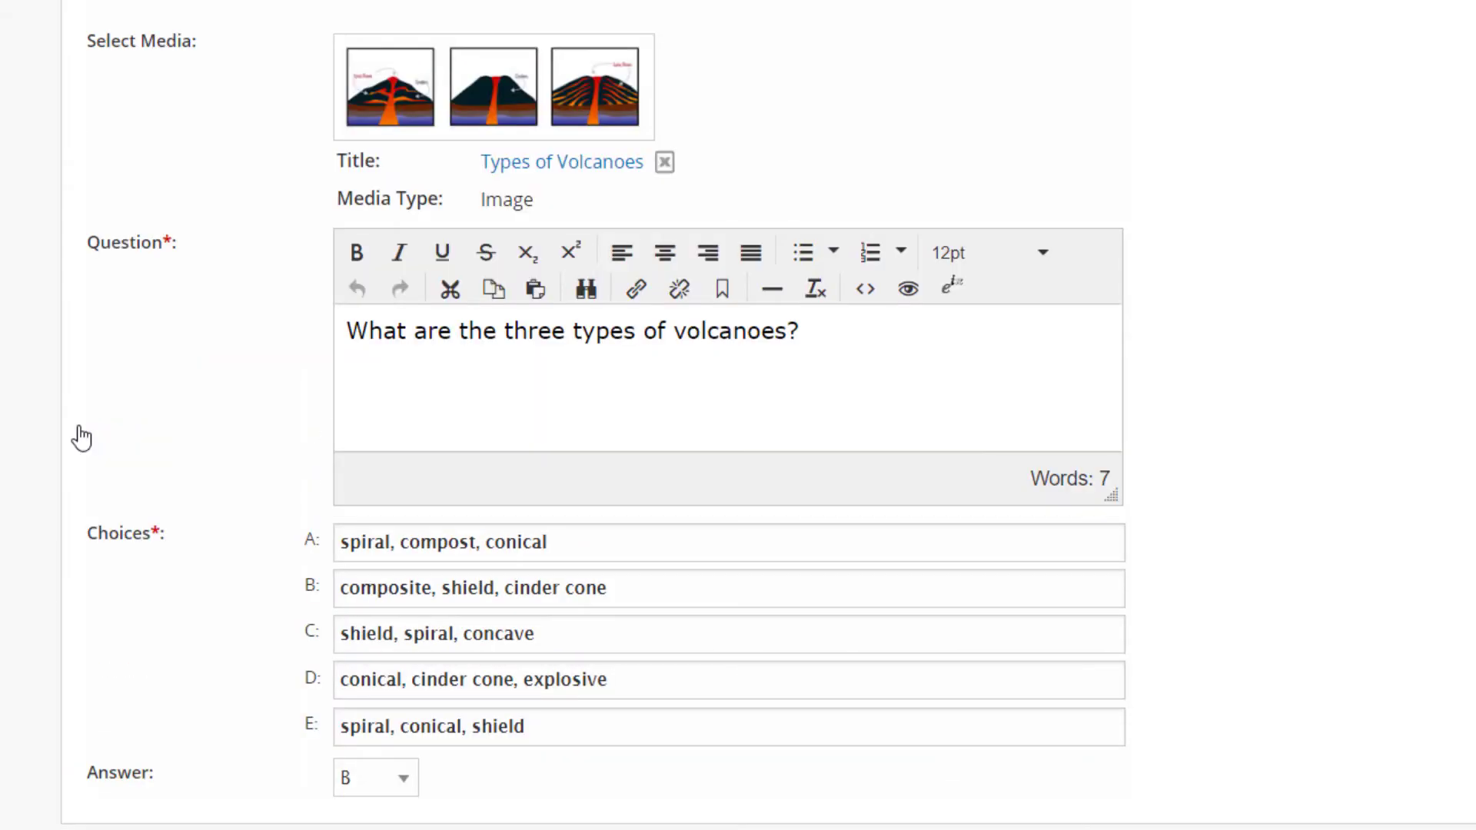
scroll(80, 438, down, 14)
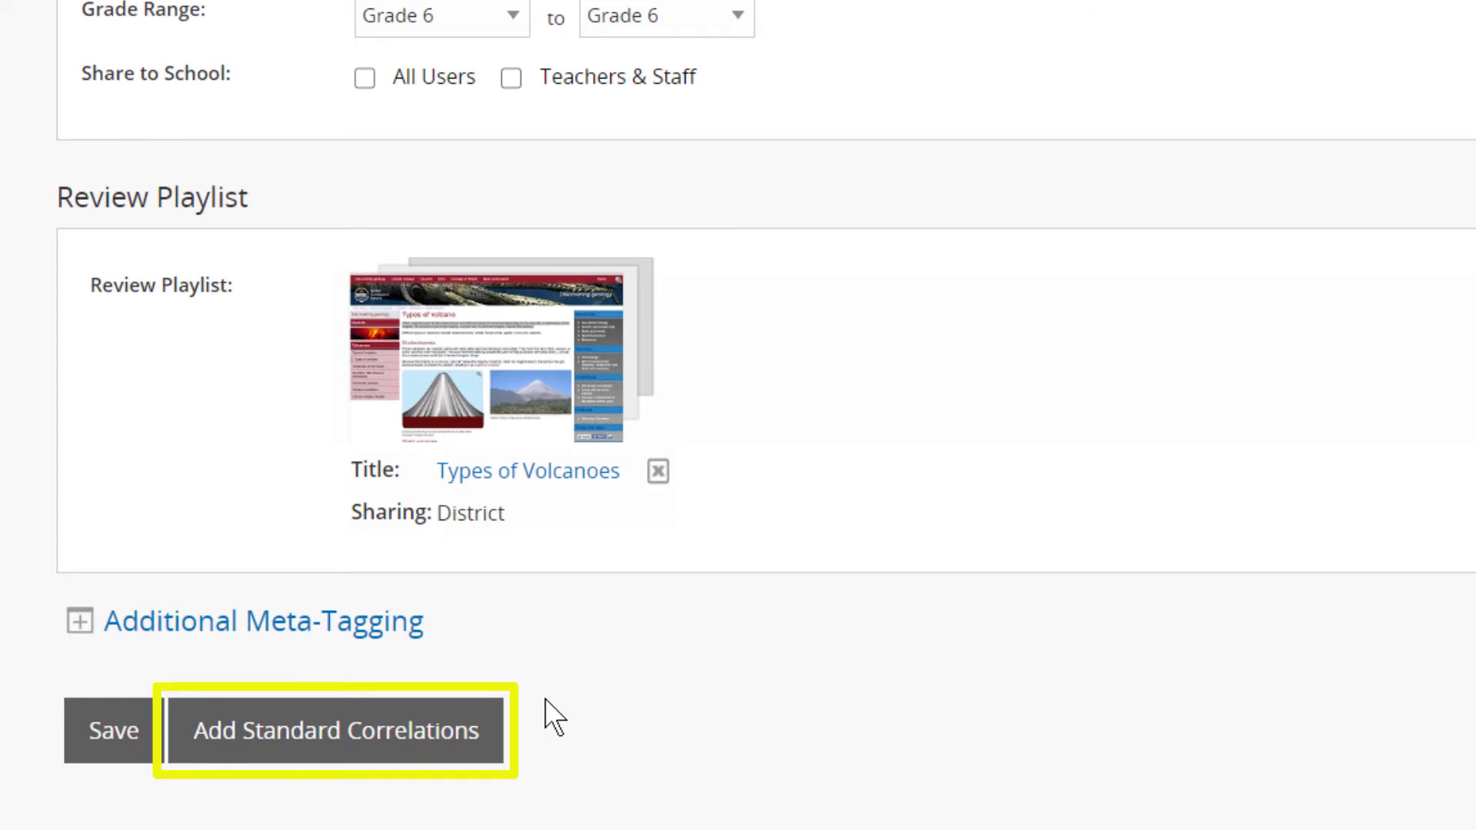
Start adding standard correlations and choose "Standards of Excellence for Science 2019" as the Georgia standards set.
click(460, 738)
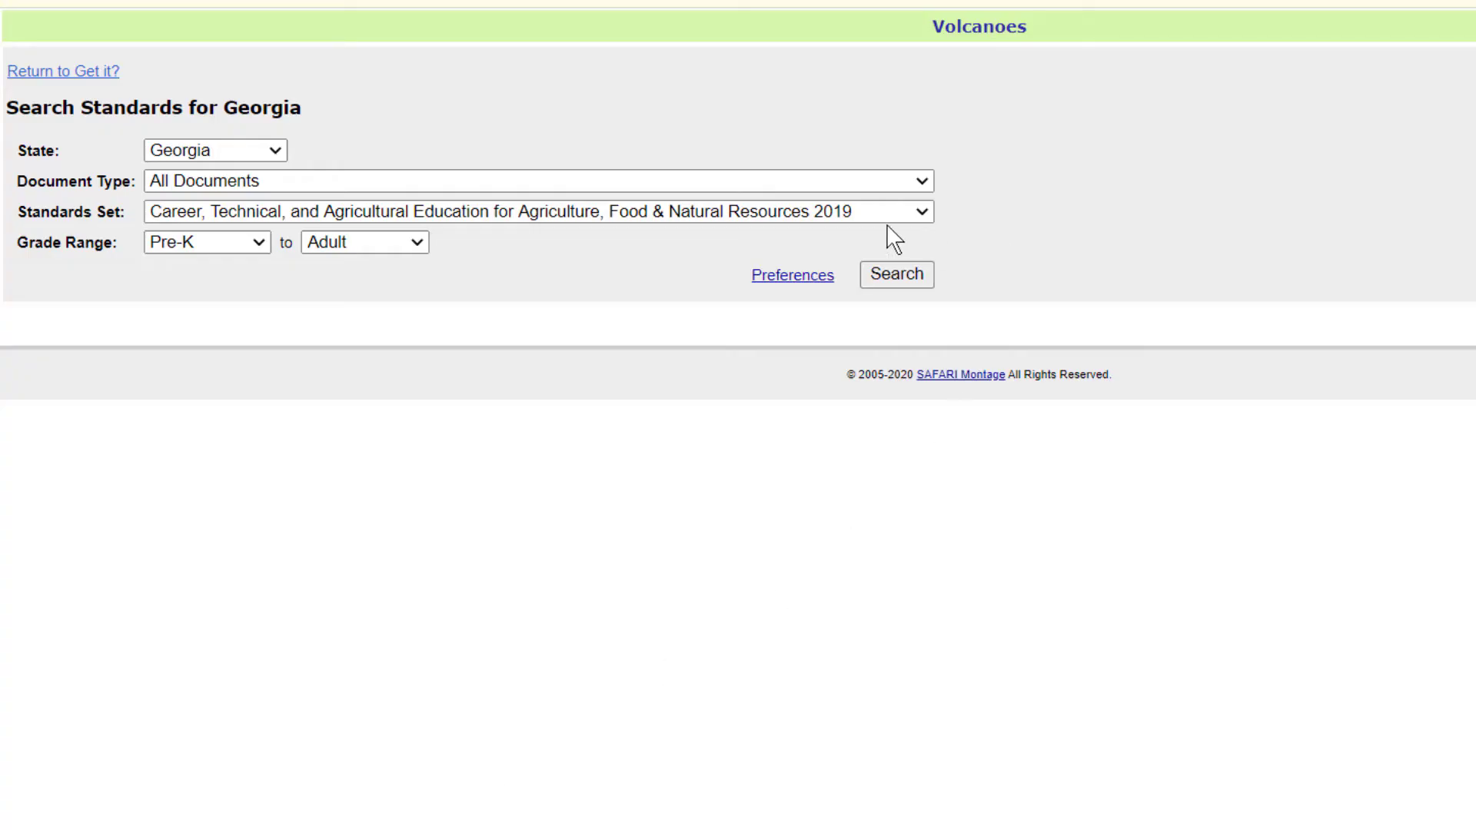
click(922, 213)
scroll(933, 392, down, 6)
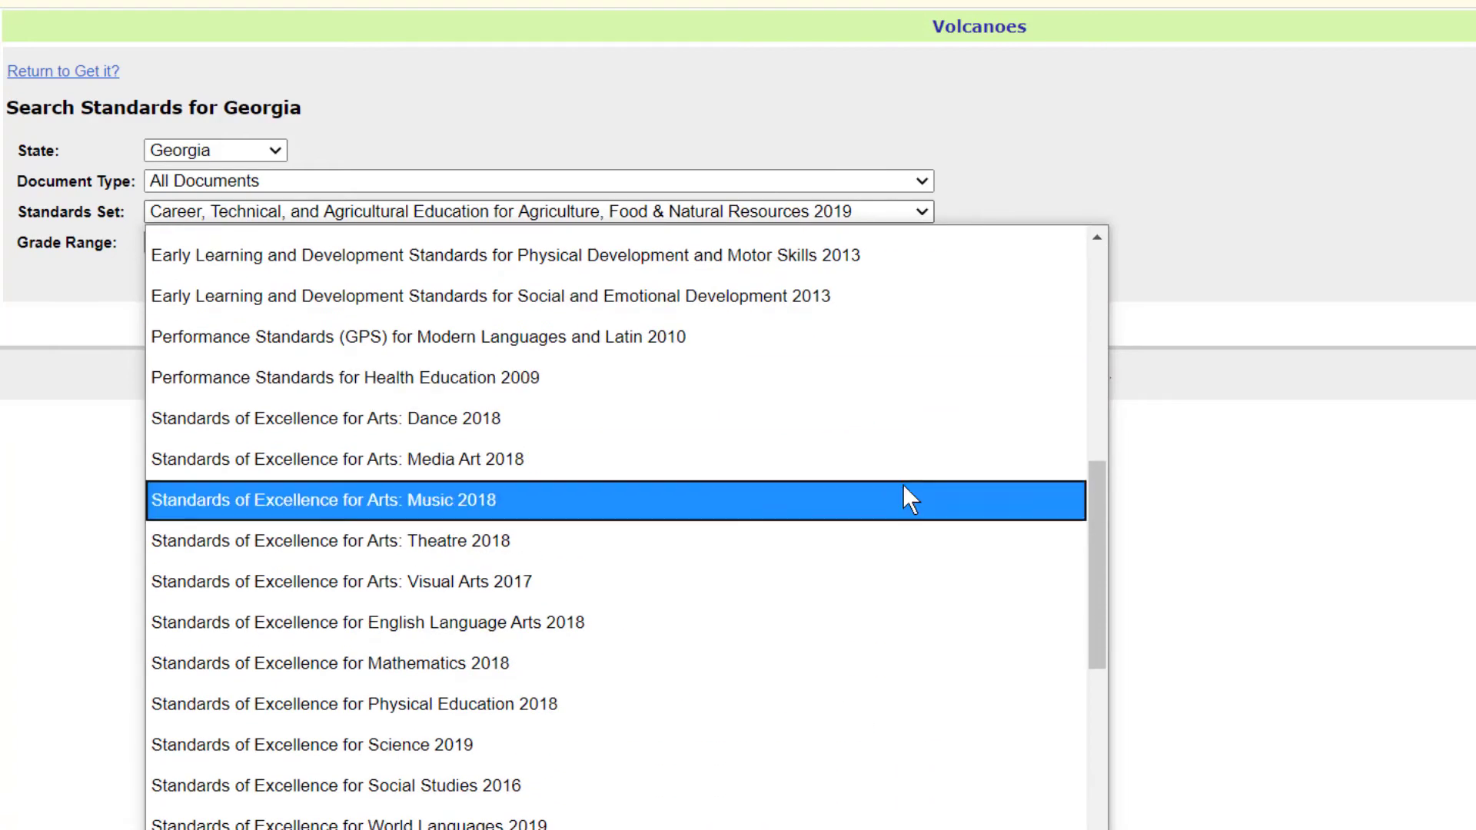
click(428, 741)
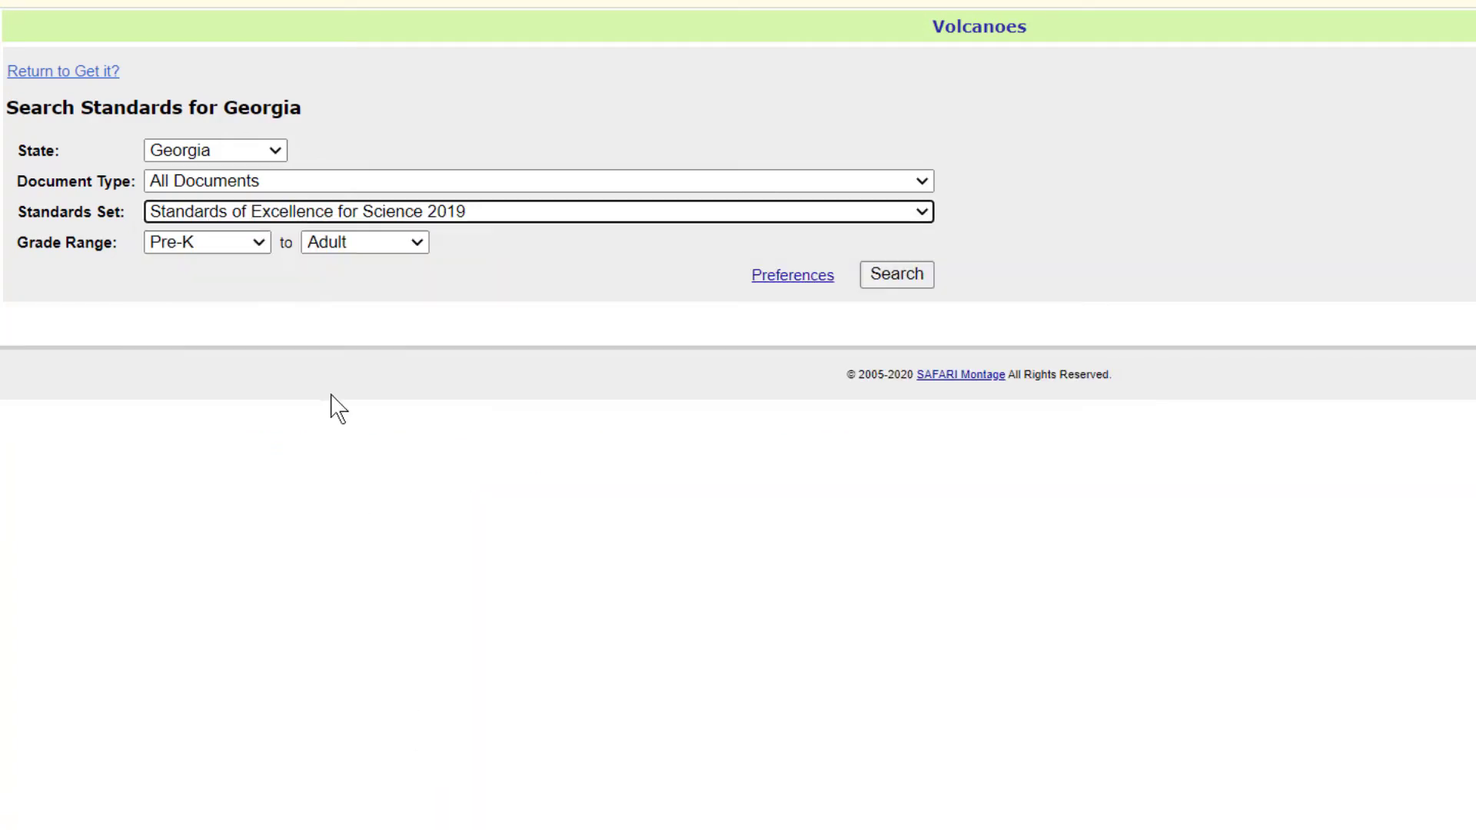
Limit the standards to Grade 6 through Grade 6 and search for them.
click(253, 242)
click(221, 550)
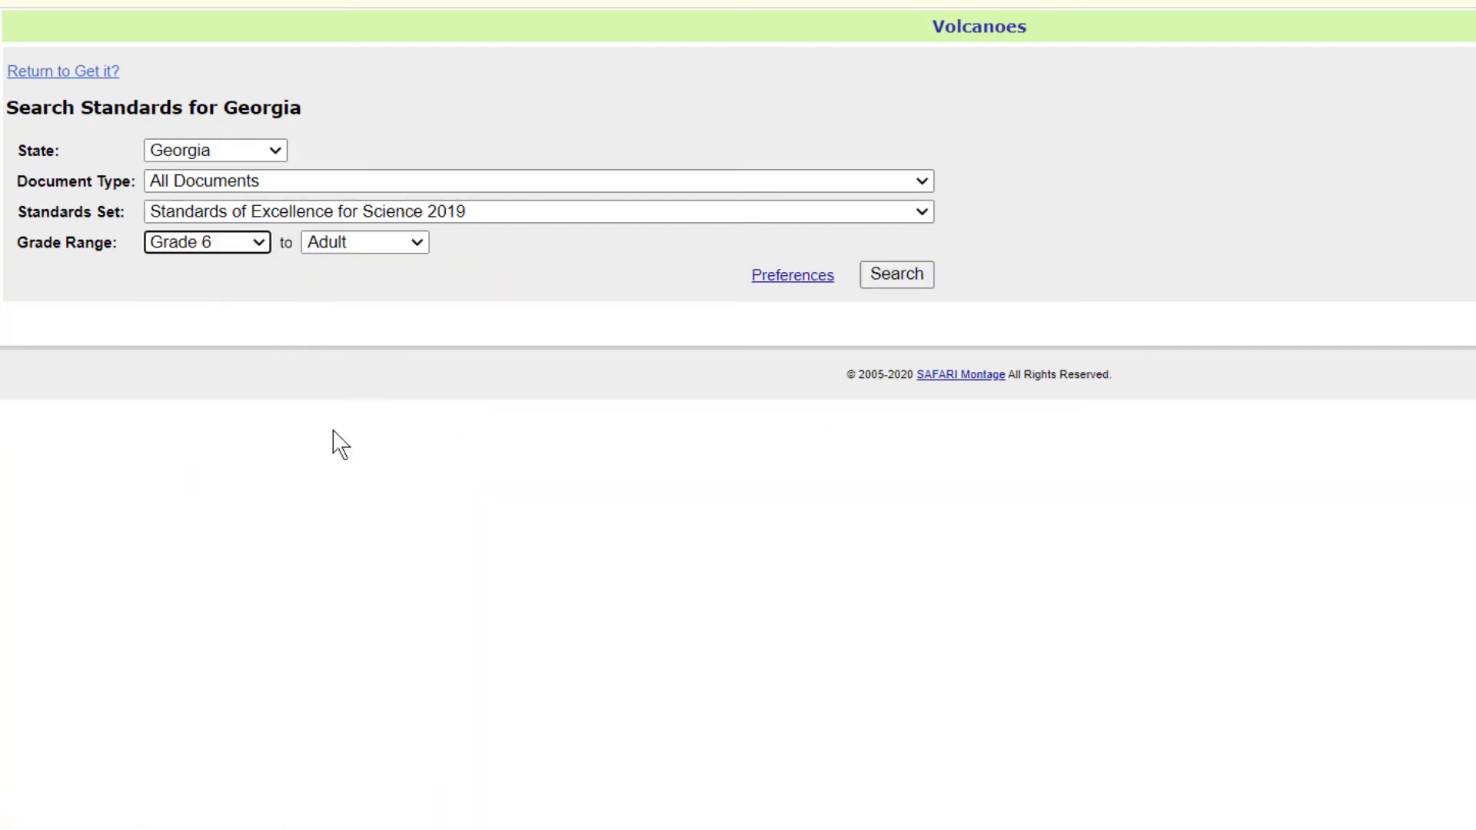
click(416, 244)
click(371, 547)
click(897, 275)
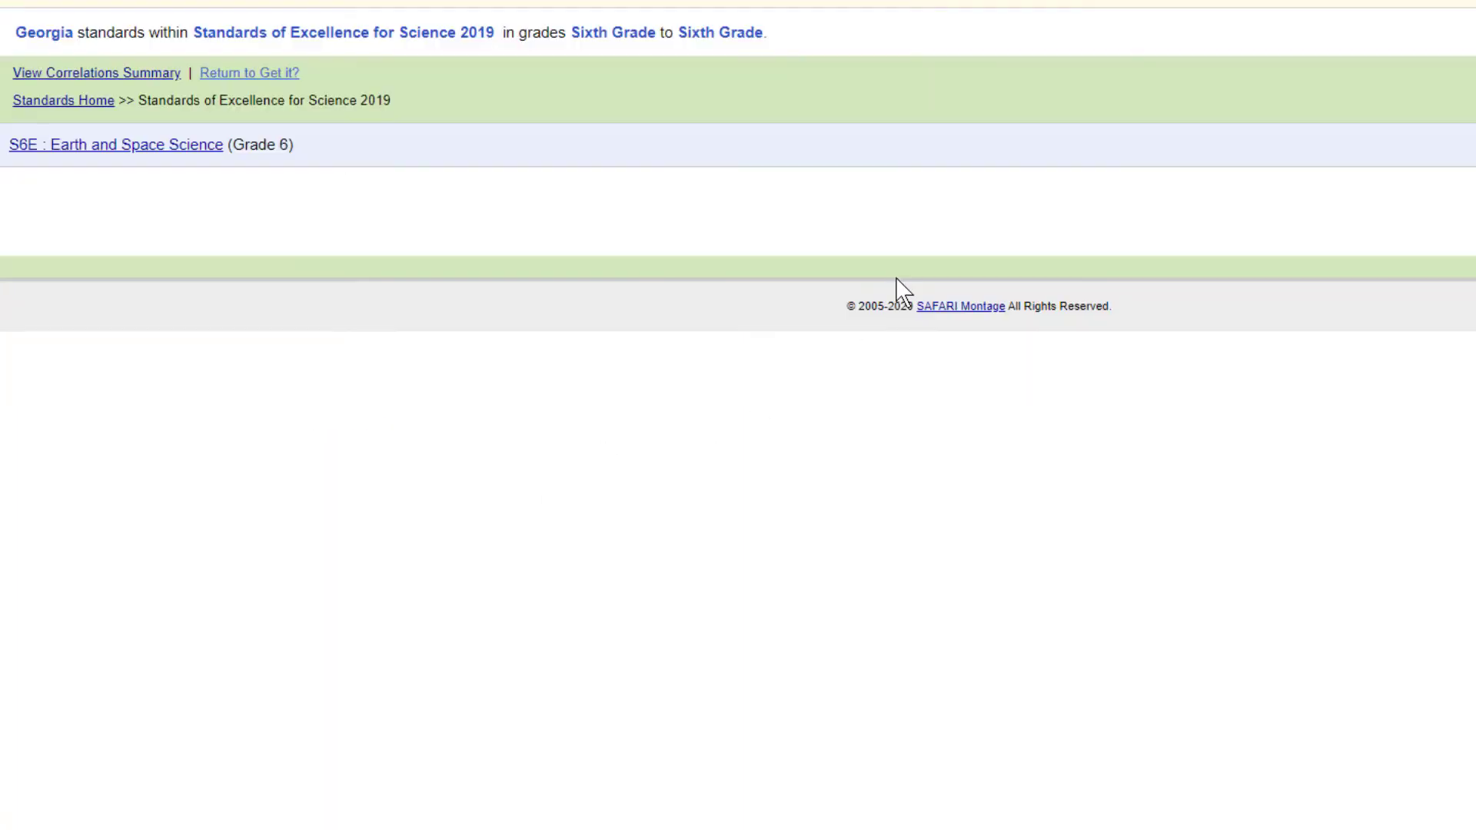
Correlate the Get it? to standards S6E5 and S6E5.f within S6E : Earth and Space Science and submit the correlations.
click(203, 153)
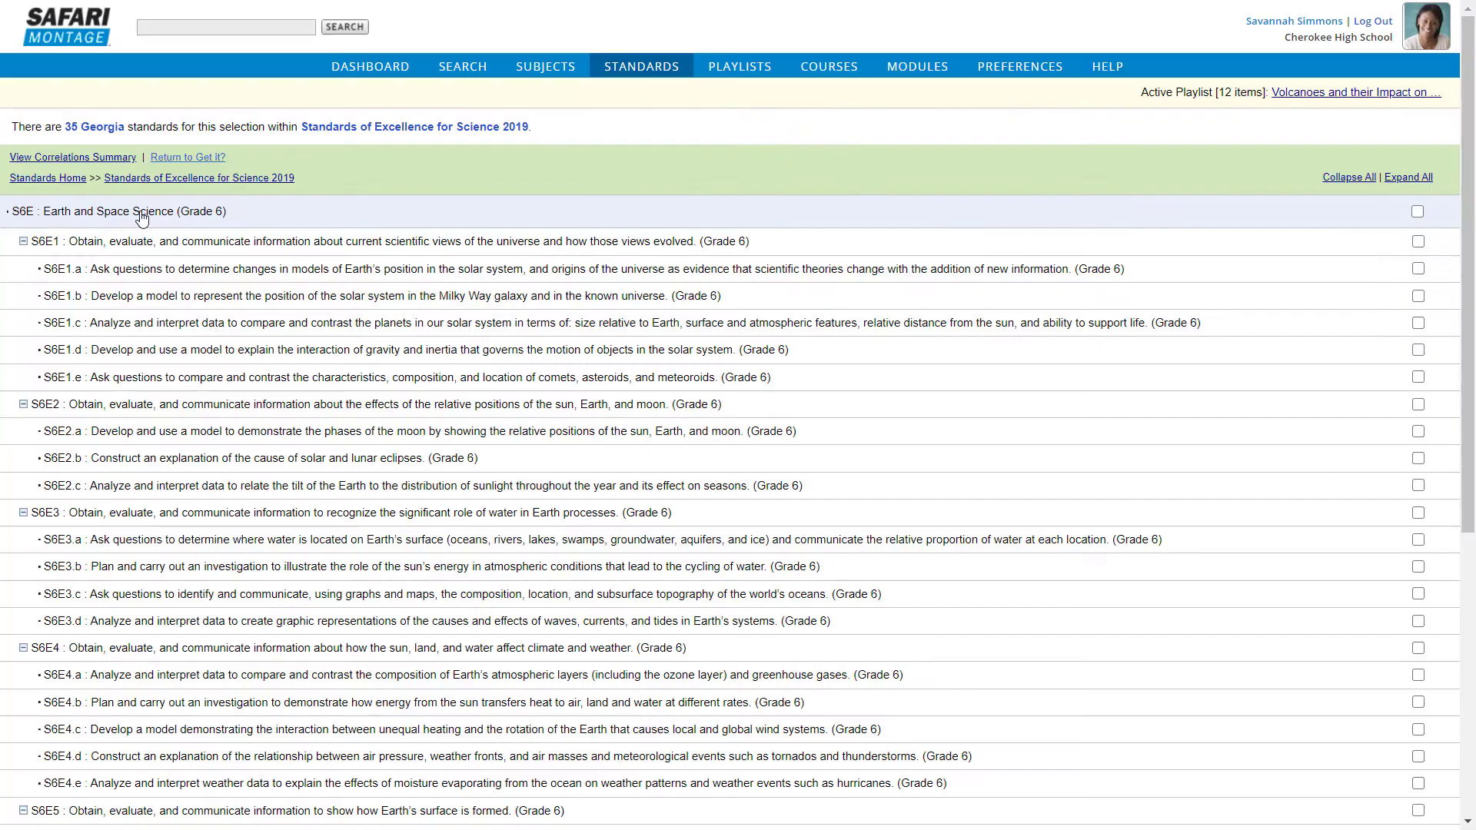
scroll(257, 389, down, 5)
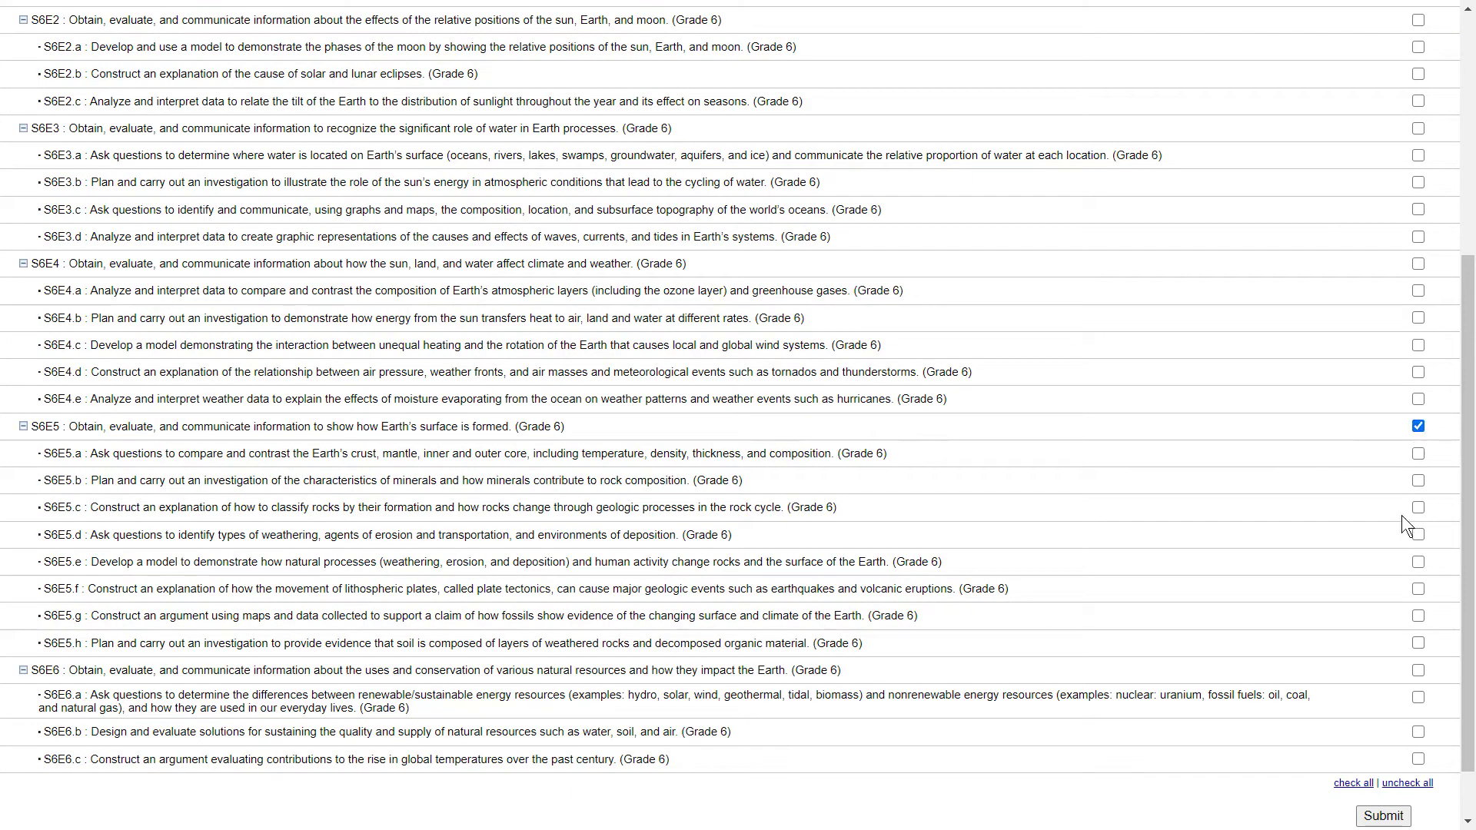
scroll(1386, 612, down, 2)
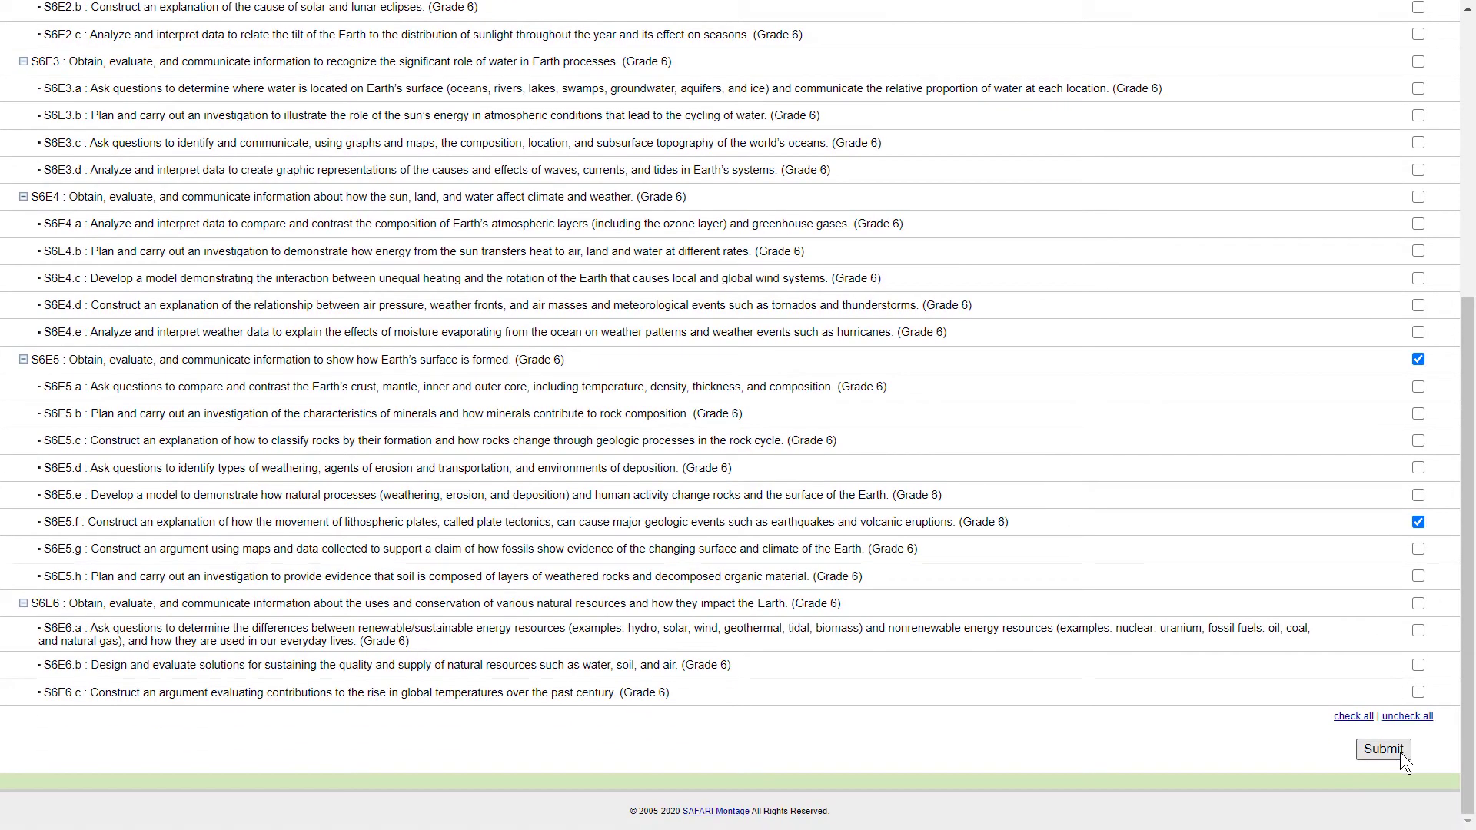
click(1402, 755)
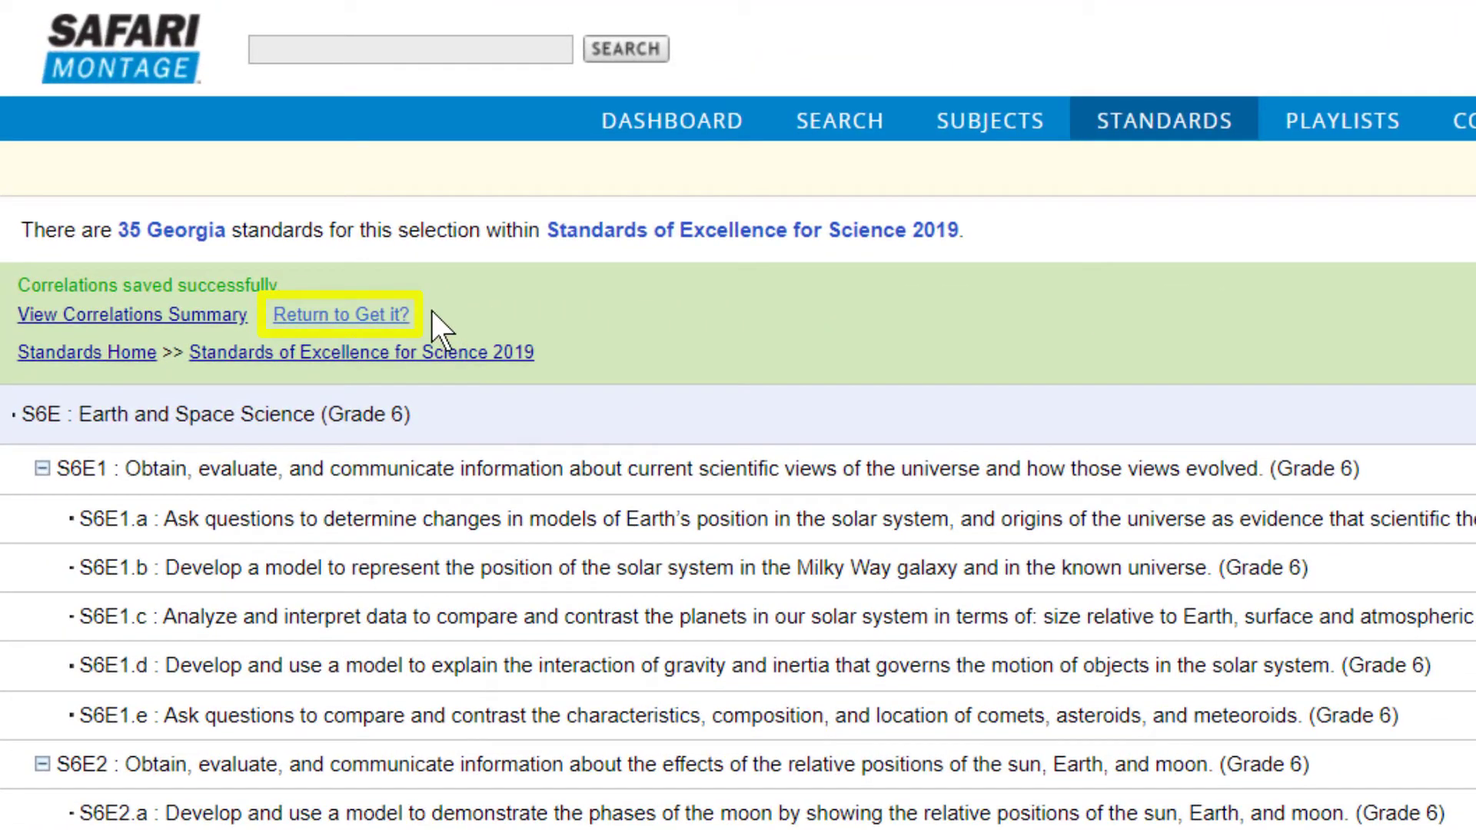
Return to the Get it? from the standards page and save the Volcanoes quiz.
click(385, 317)
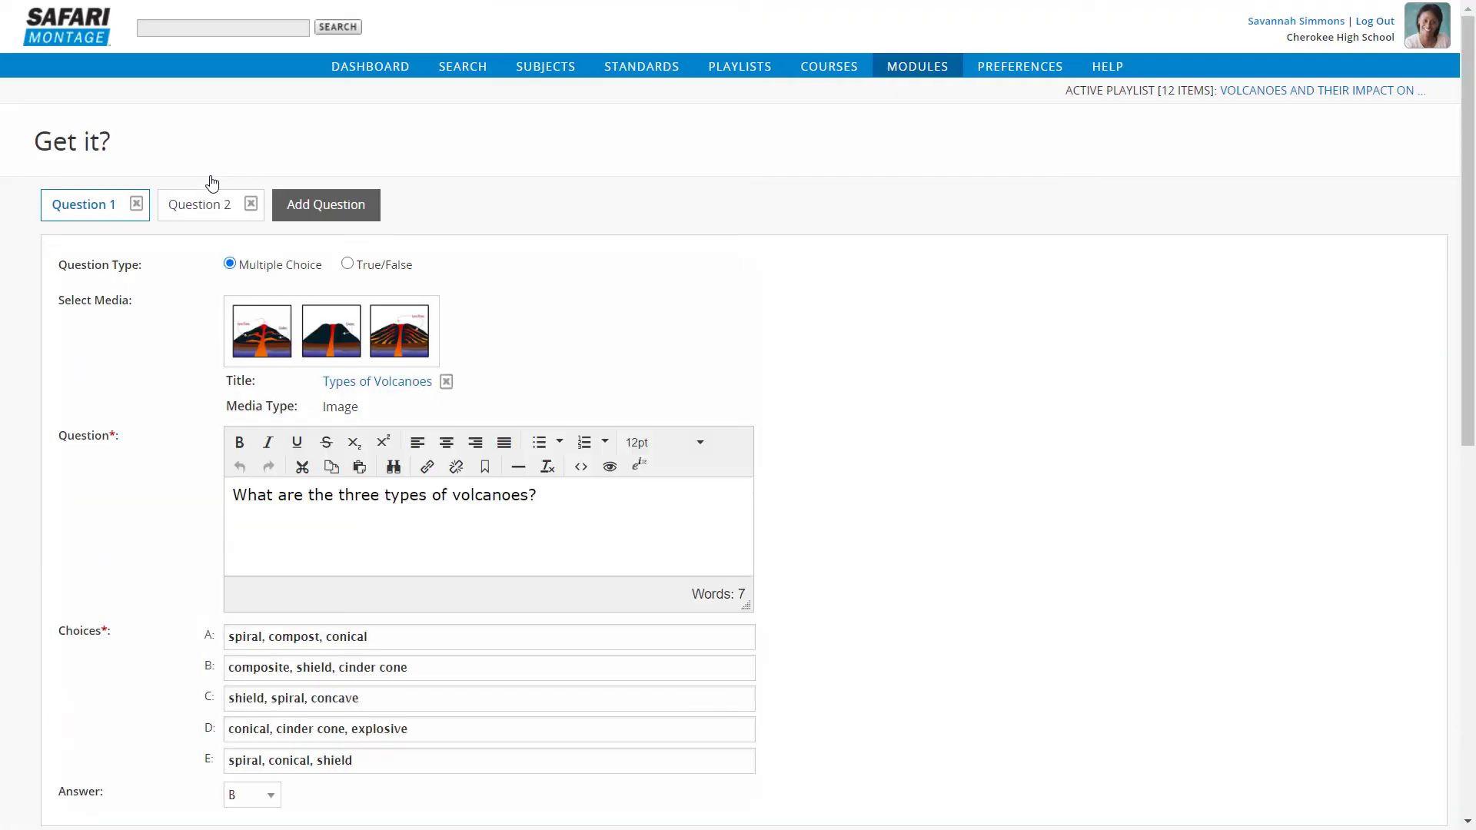
scroll(498, 254, down, 9)
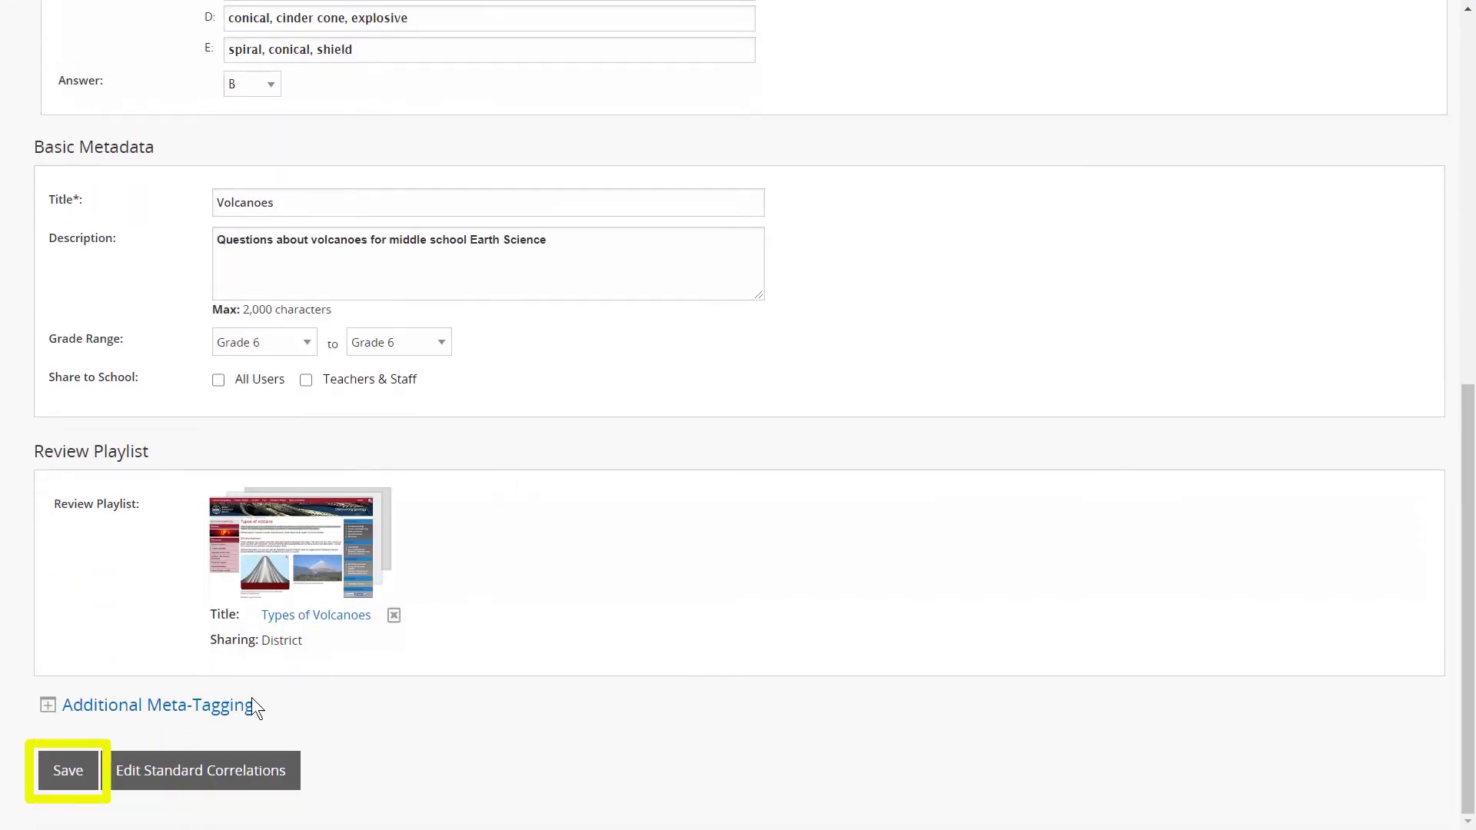
click(82, 782)
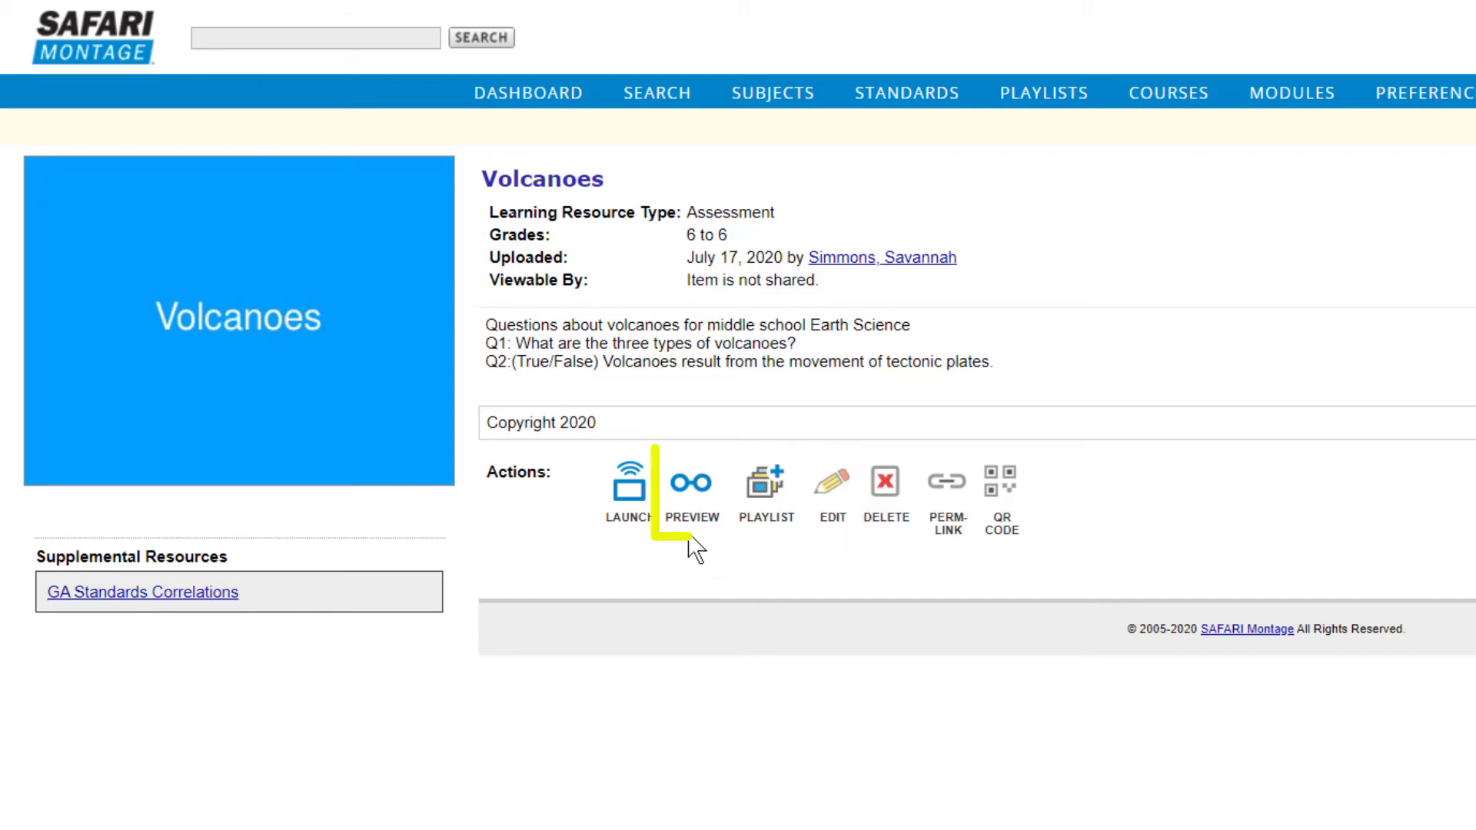
Preview the saved Volcanoes Get it? and look through its content.
click(690, 496)
scroll(629, 442, down, 2)
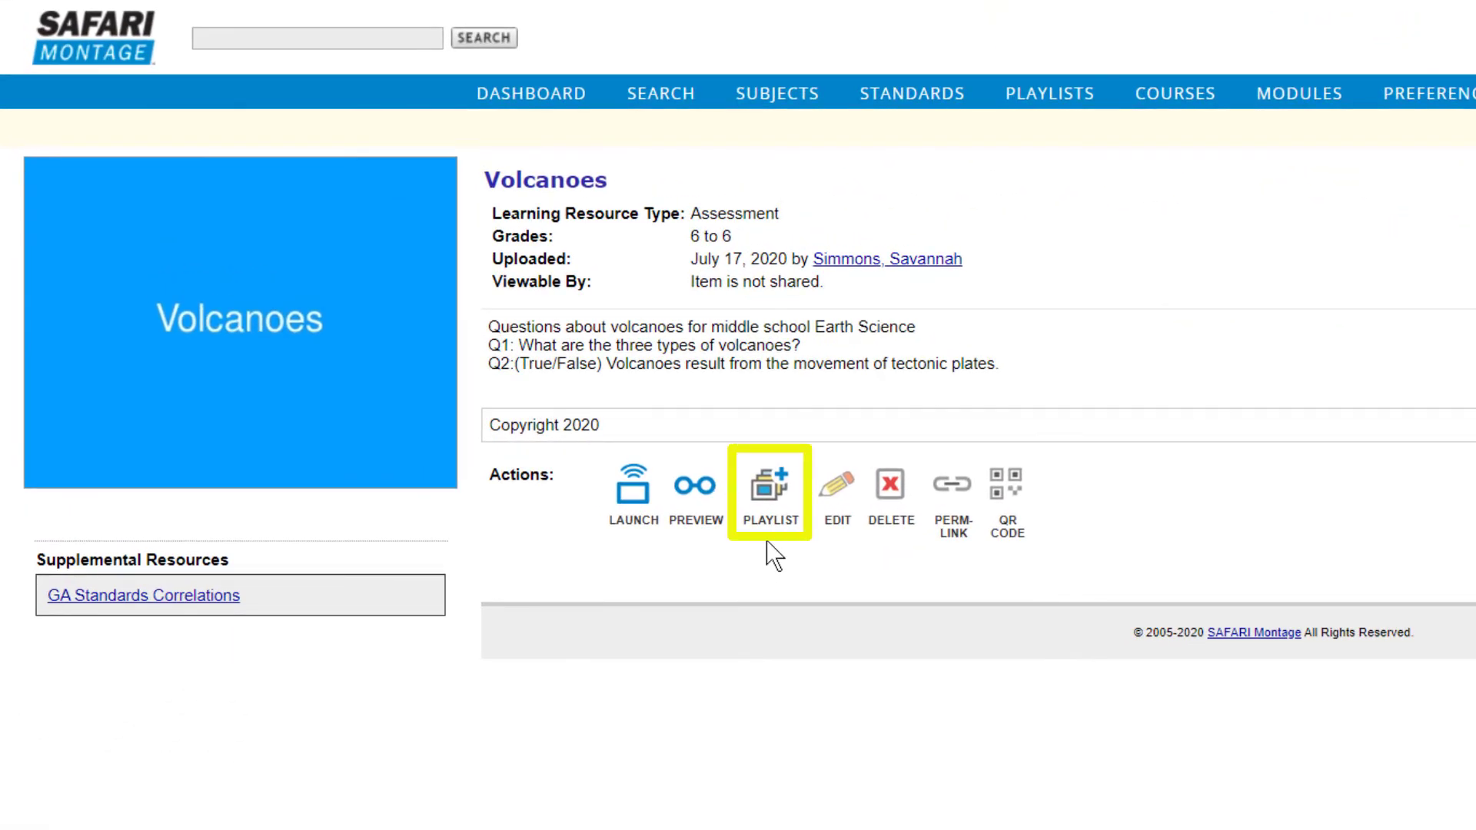
Add the Volcanoes Get it? to the active playlist and place the "What are the three types of volcanoes?" item directly after Characteristics of a Volcano.
click(773, 498)
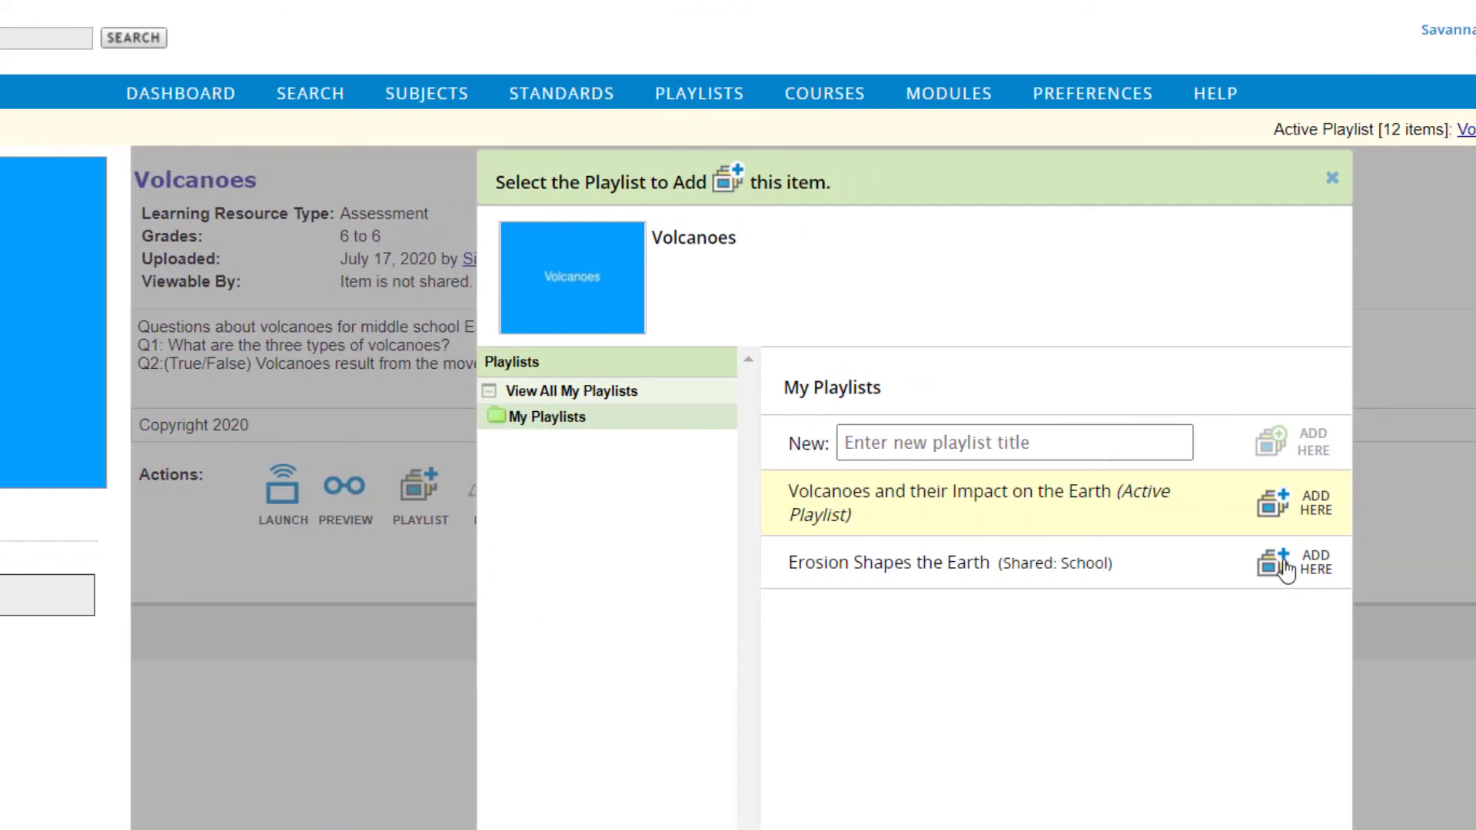
click(1281, 504)
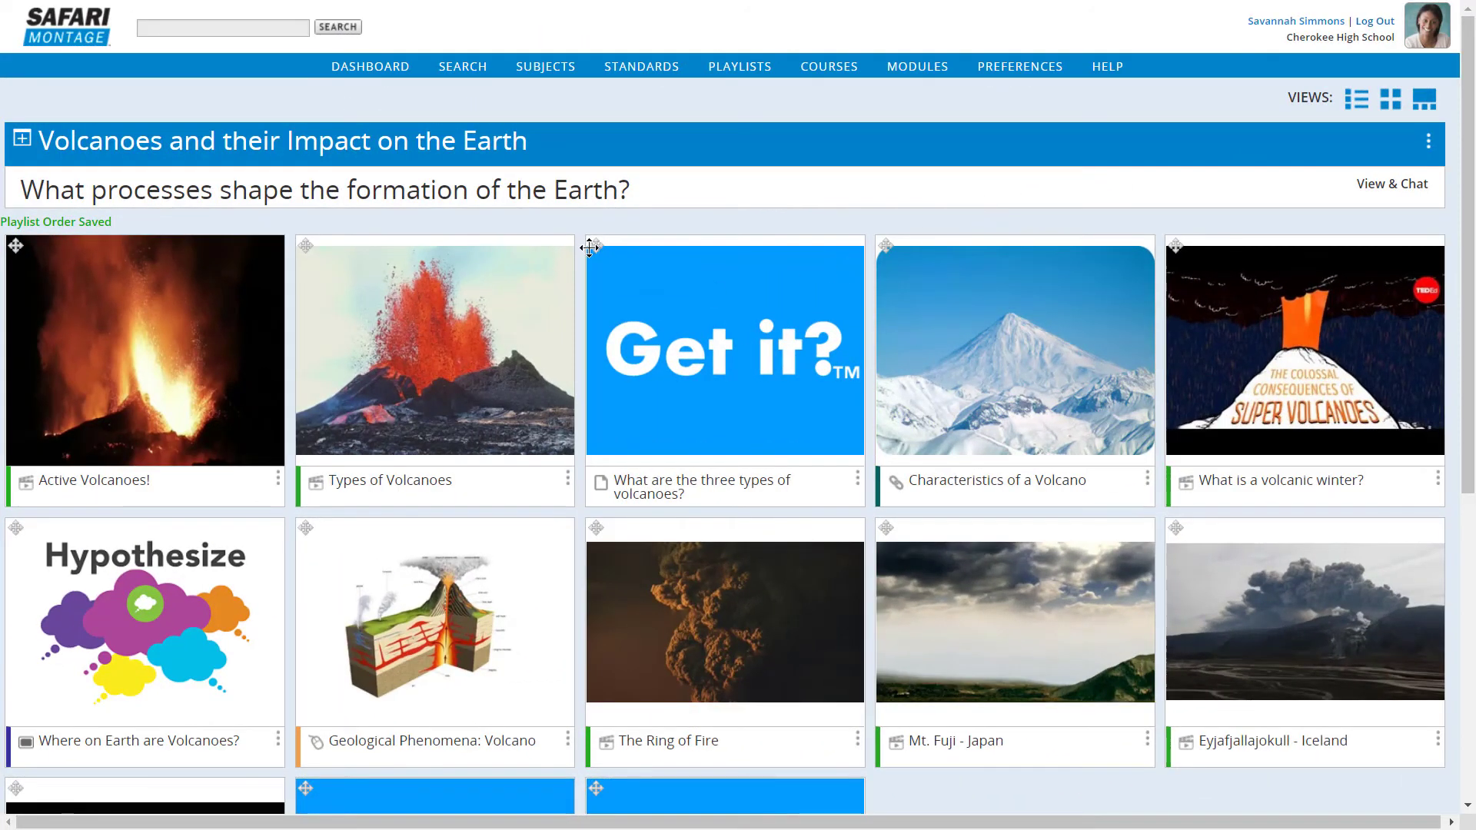
drag(594, 245, 1022, 253)
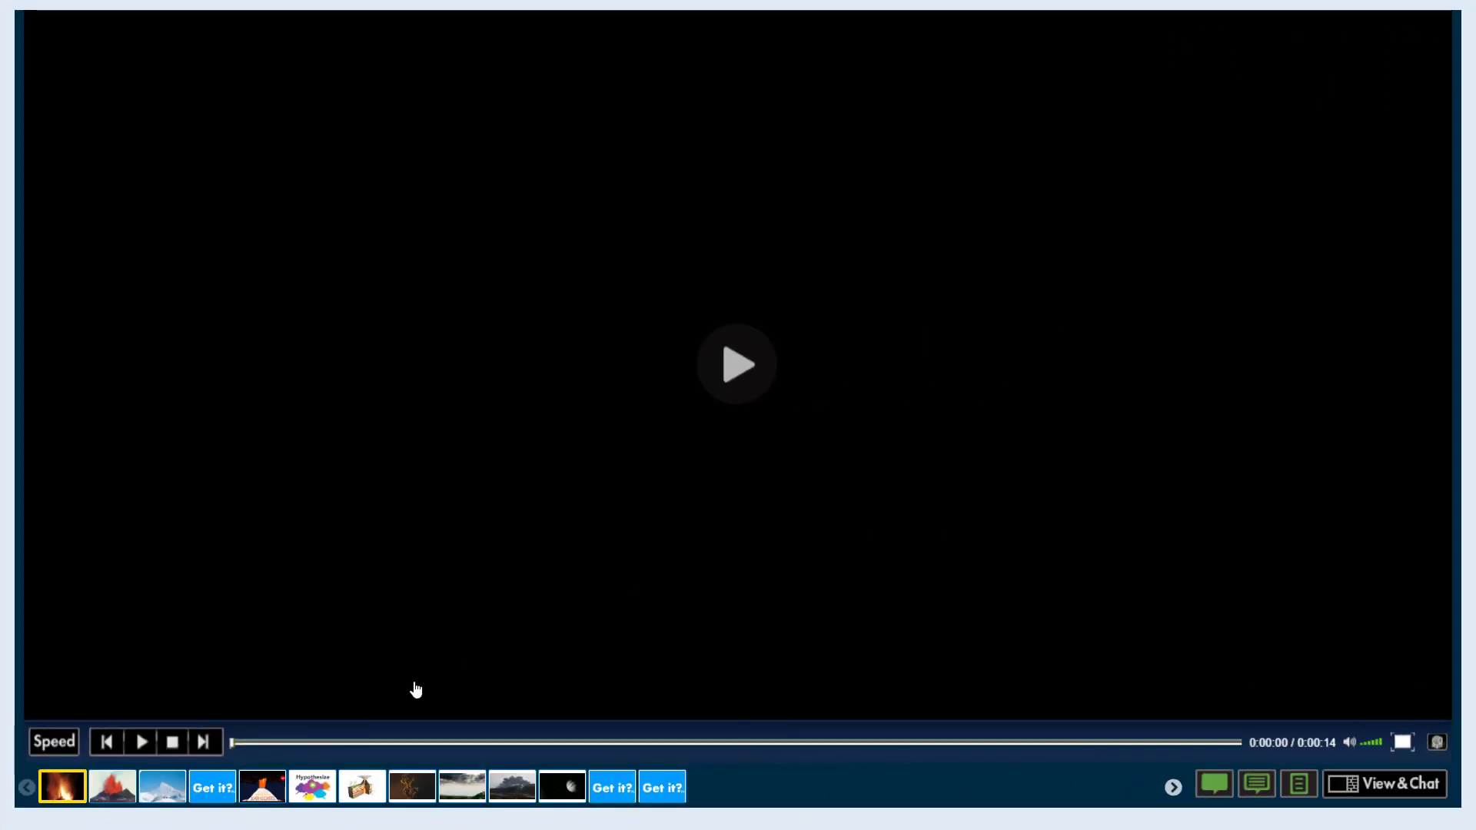
Go to the first Get it? item in the playlist player and launch it as a live session.
click(221, 792)
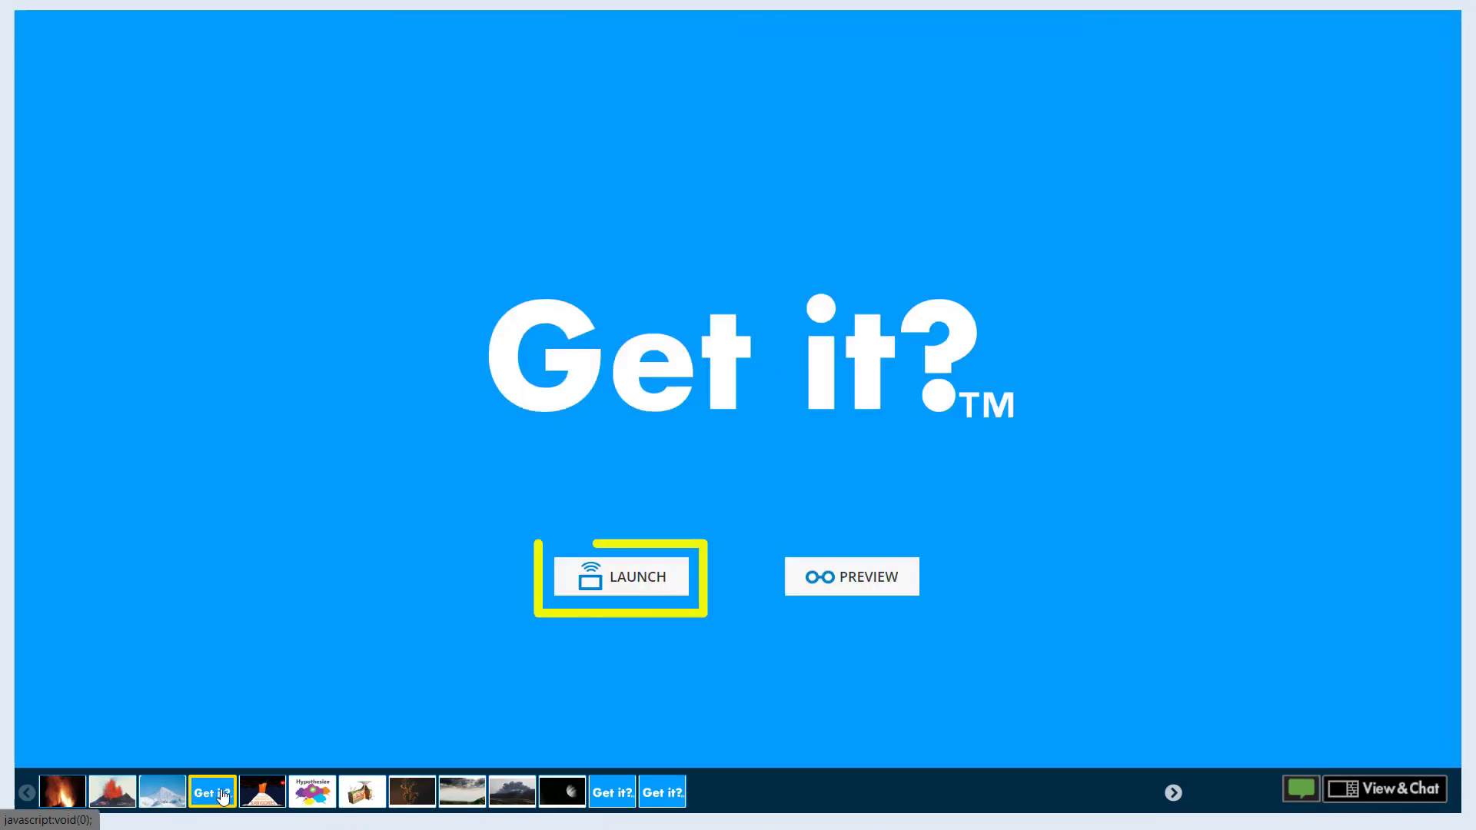
click(652, 586)
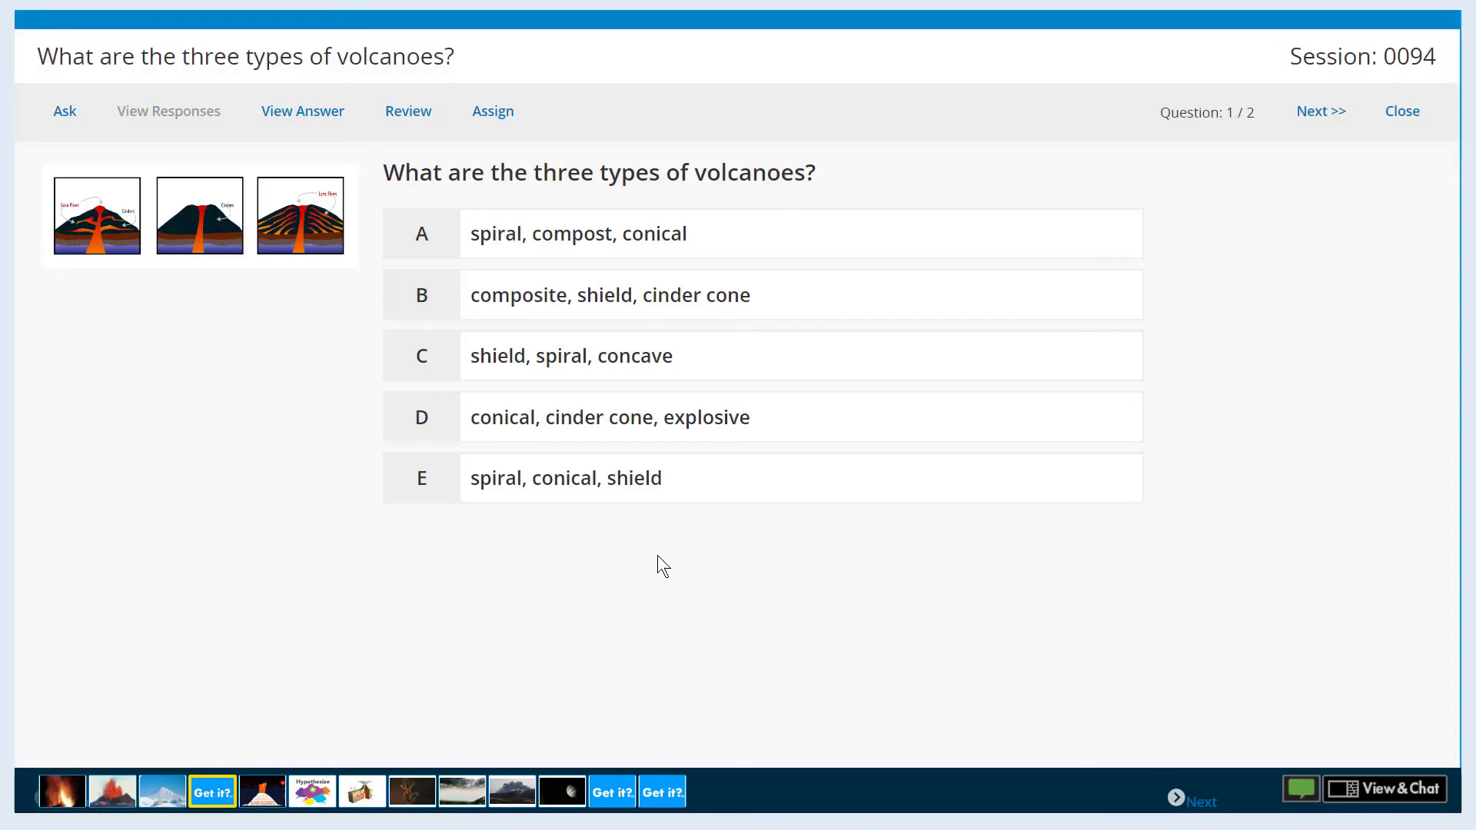